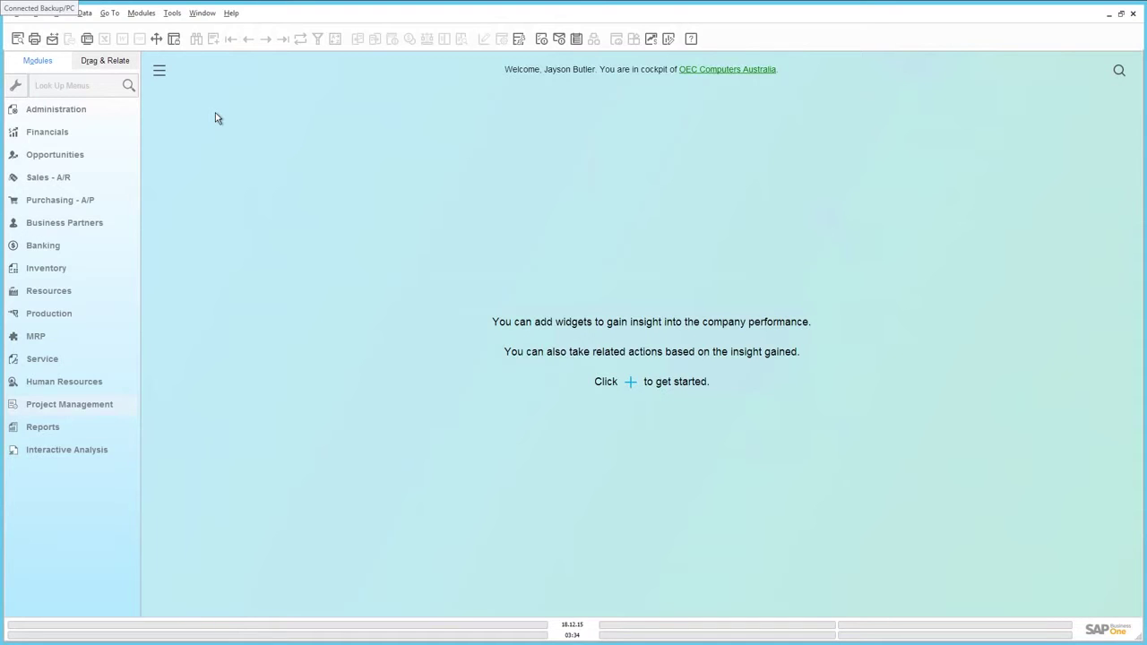
Step: Check in the company details' basic initialization settings whether Enable Project Management is active
click(76, 109)
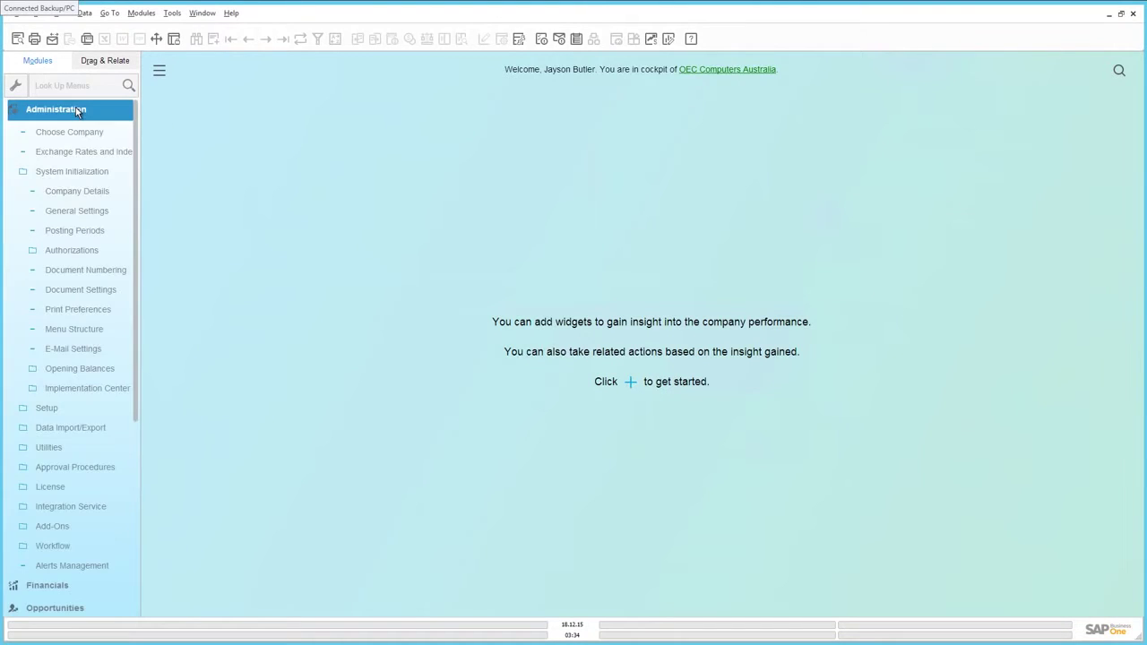
click(69, 196)
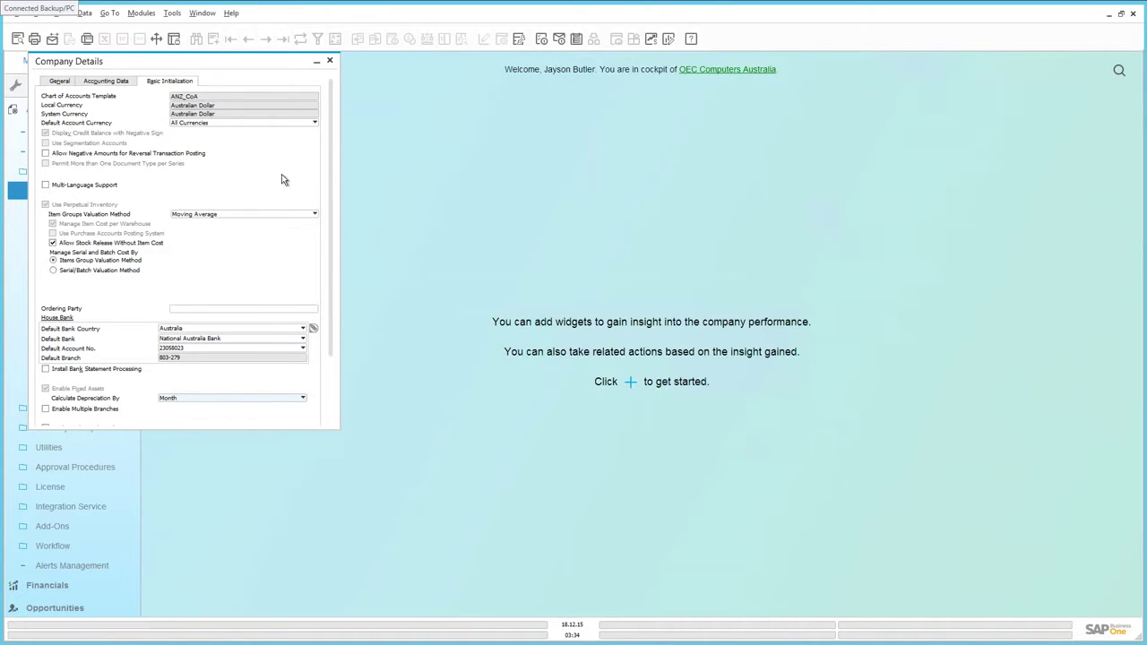
drag(328, 215, 319, 318)
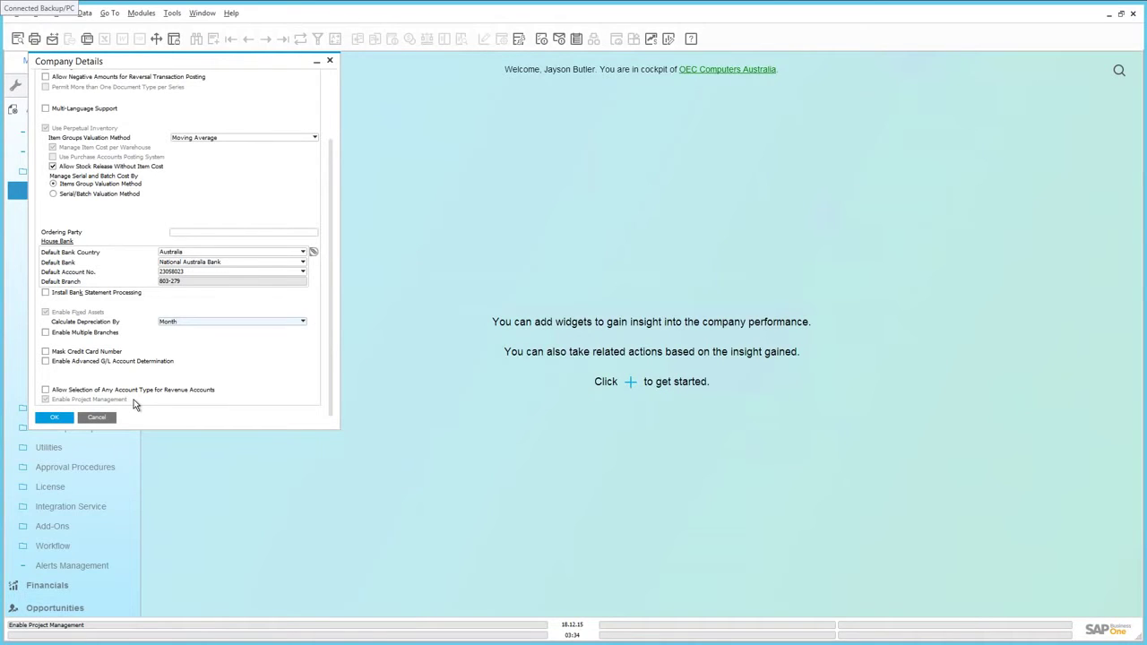
click(63, 418)
Step: Open the last project record, ADA IT Upgrade, in Project Management and show its stages in a maximized window
click(135, 408)
scroll(131, 576, down, 5)
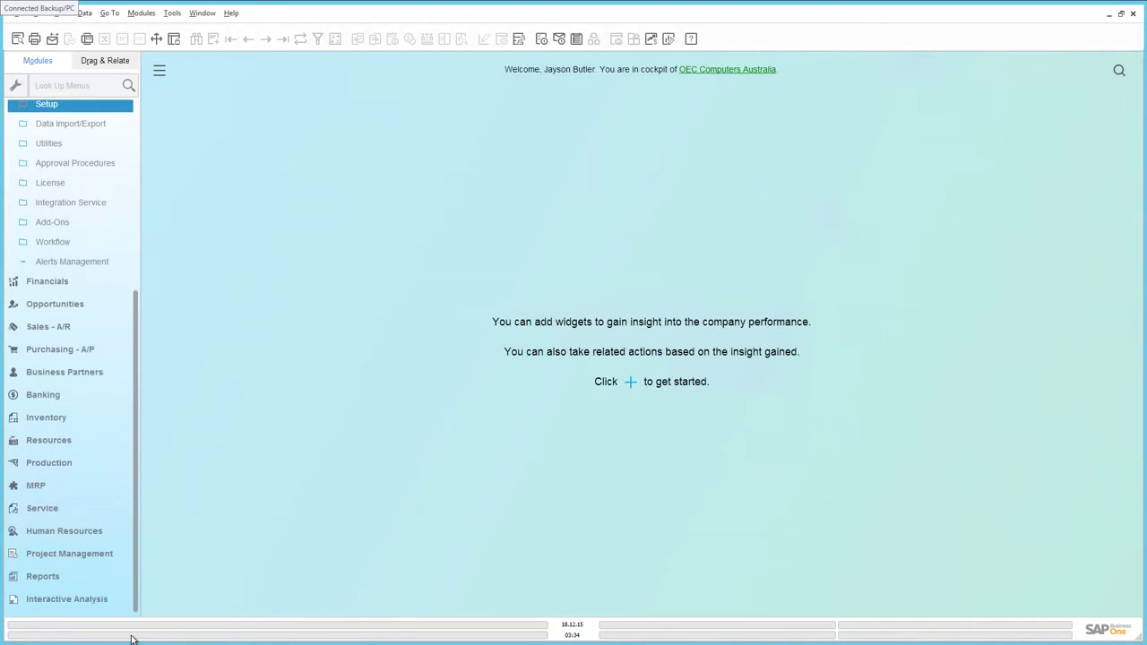
click(93, 555)
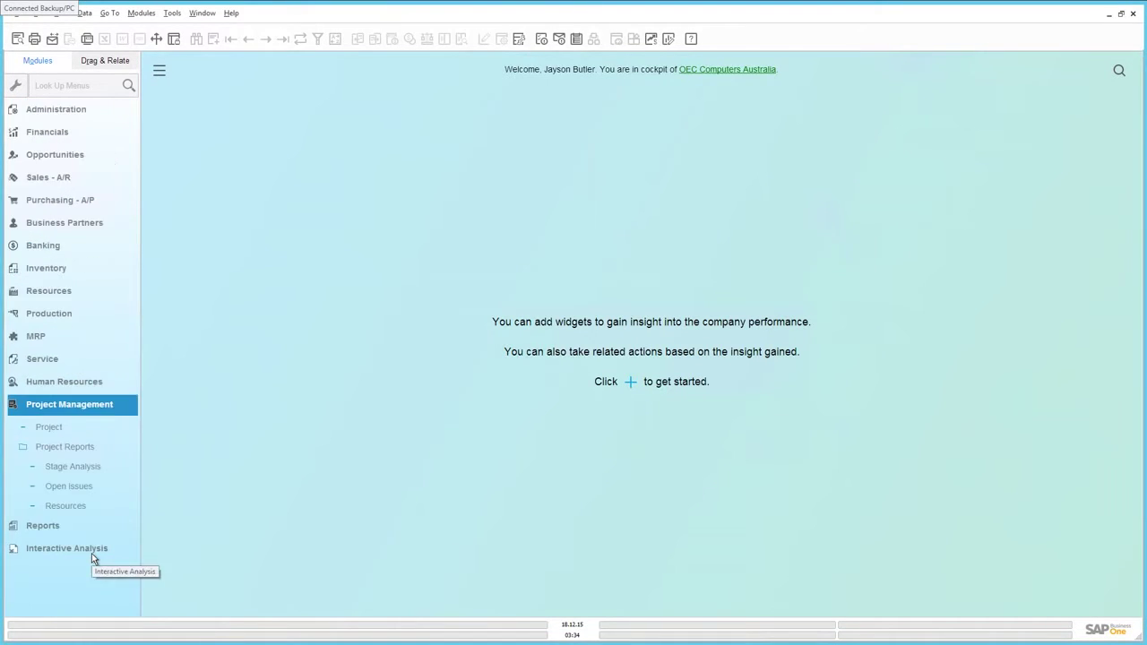
click(63, 429)
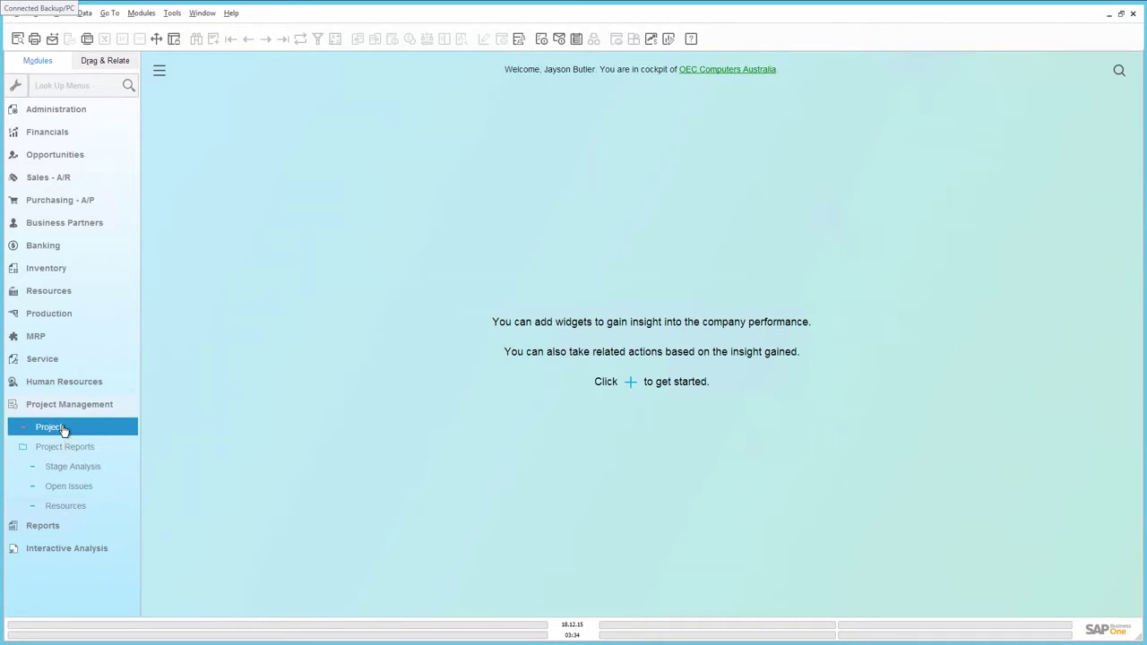
double_click(63, 429)
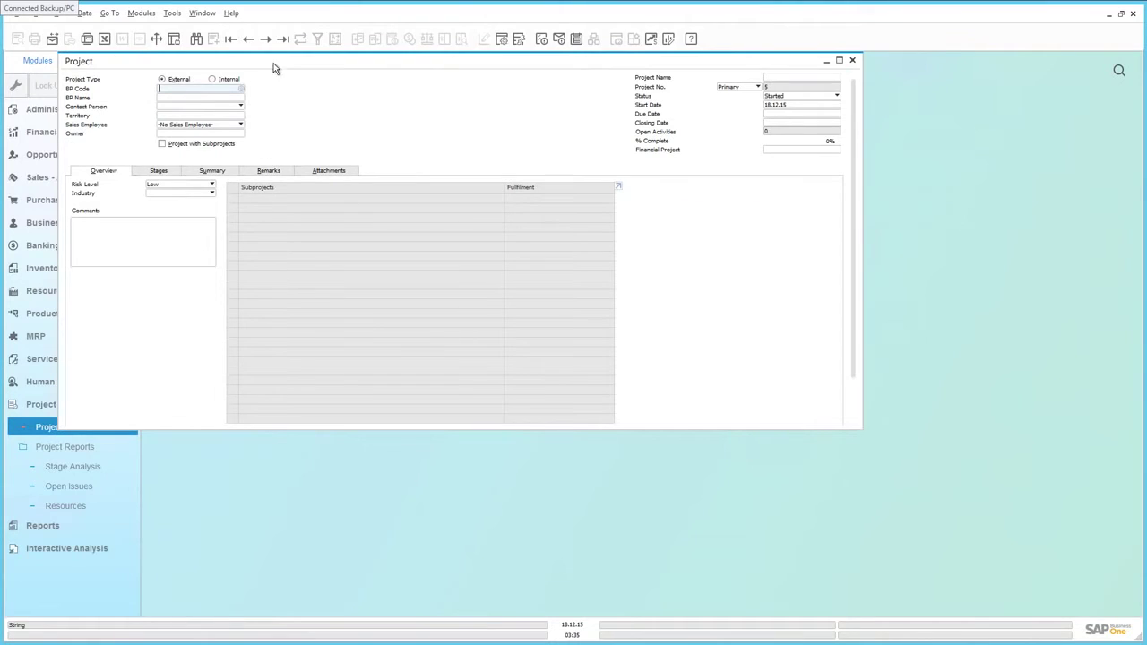
click(283, 38)
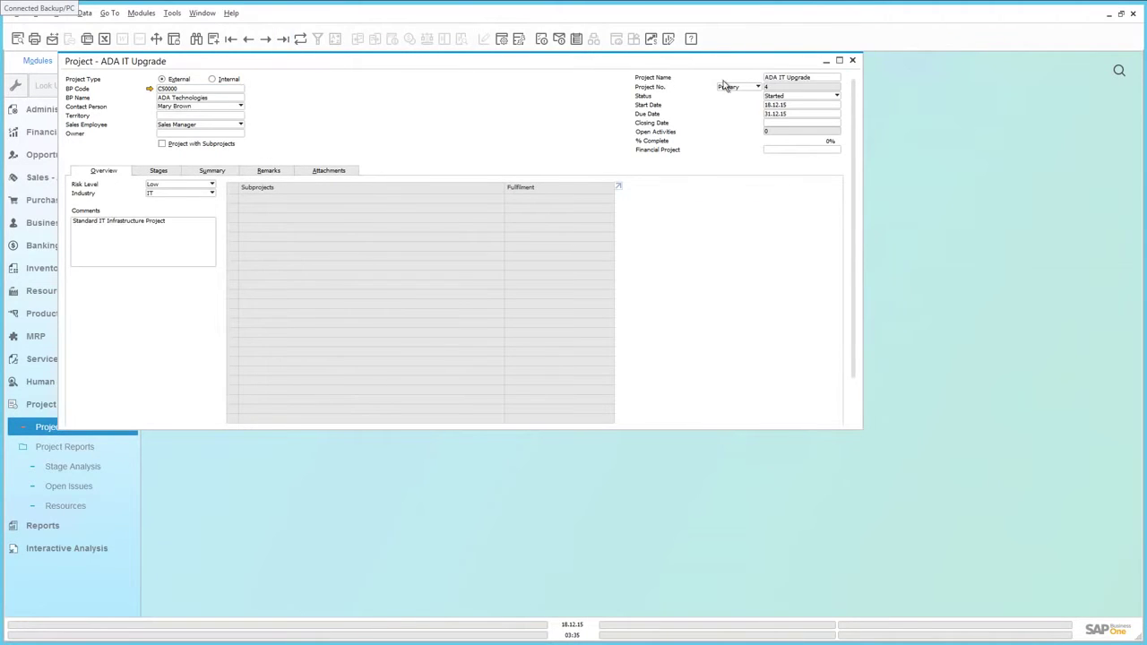
click(839, 60)
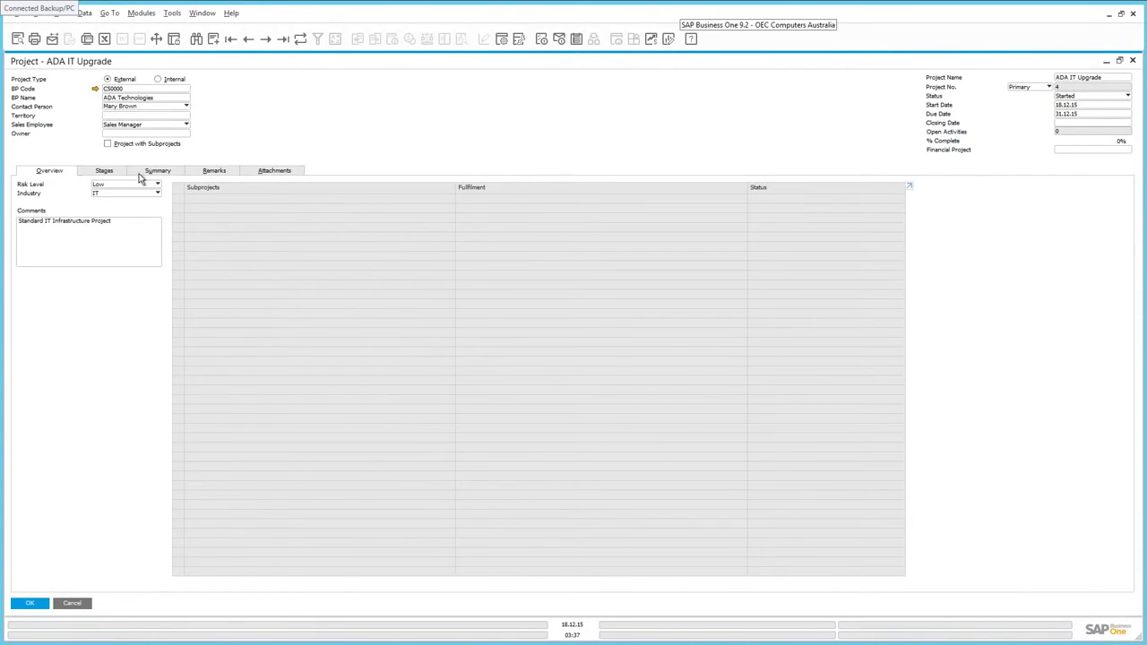
click(106, 171)
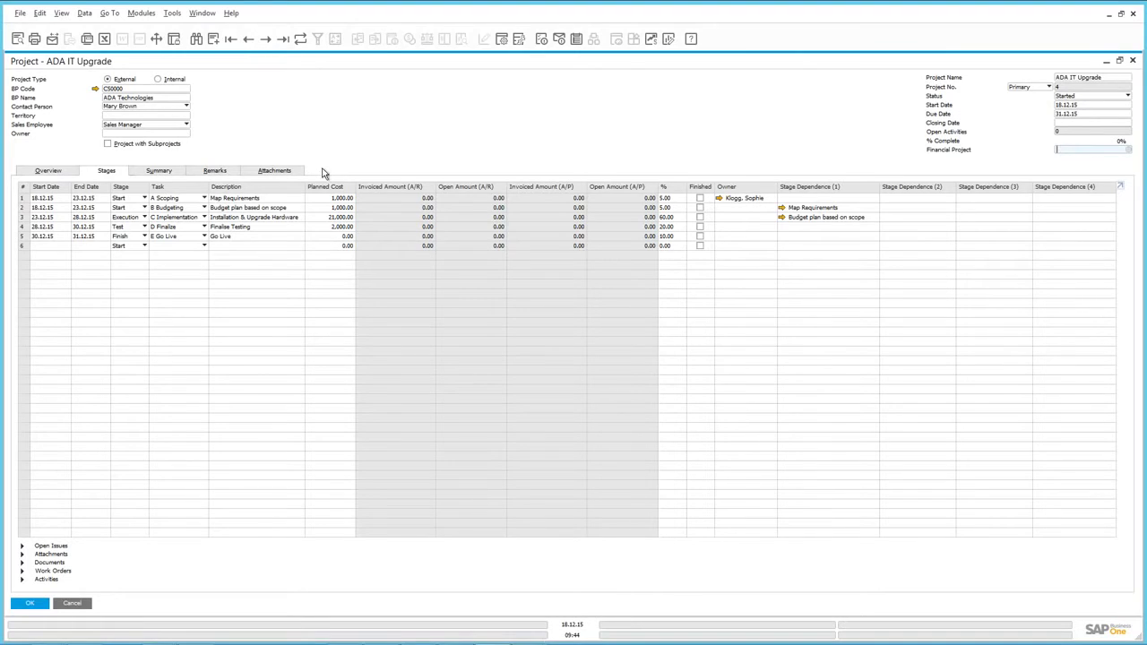
Step: Choose ADA (ADA IT Revamp) as the financial project for the ADA IT Upgrade project
click(1128, 150)
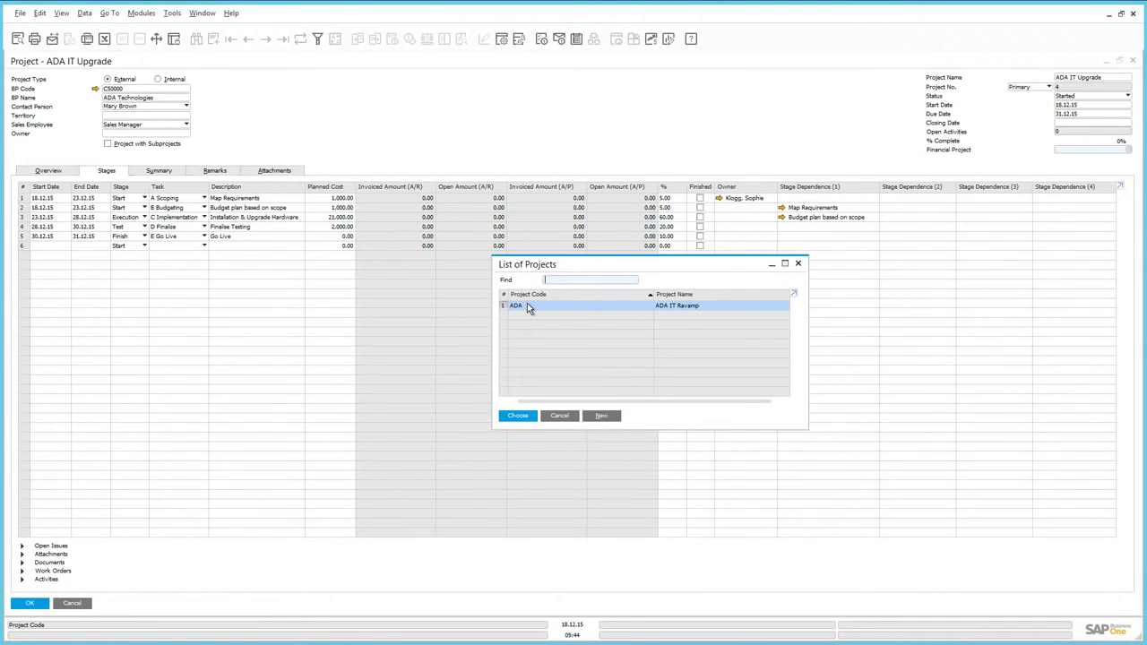
click(530, 417)
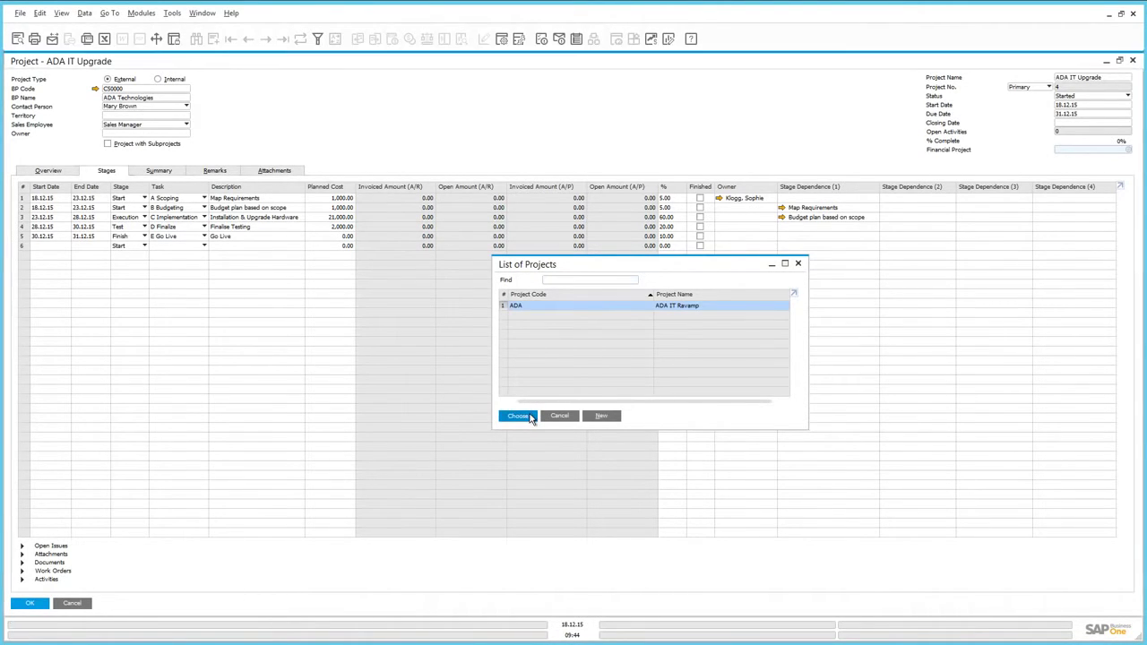
key(Return)
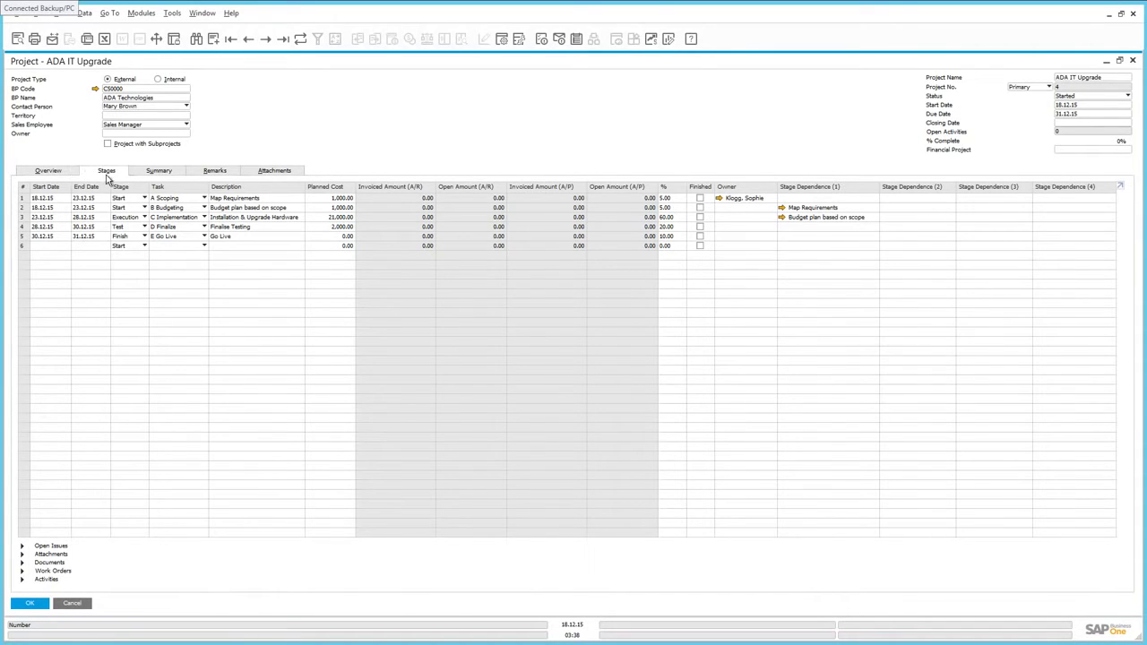
Step: Review the first row's stage options, the scoping stage's open issues, and the solution linked to the missing sign-off
click(144, 198)
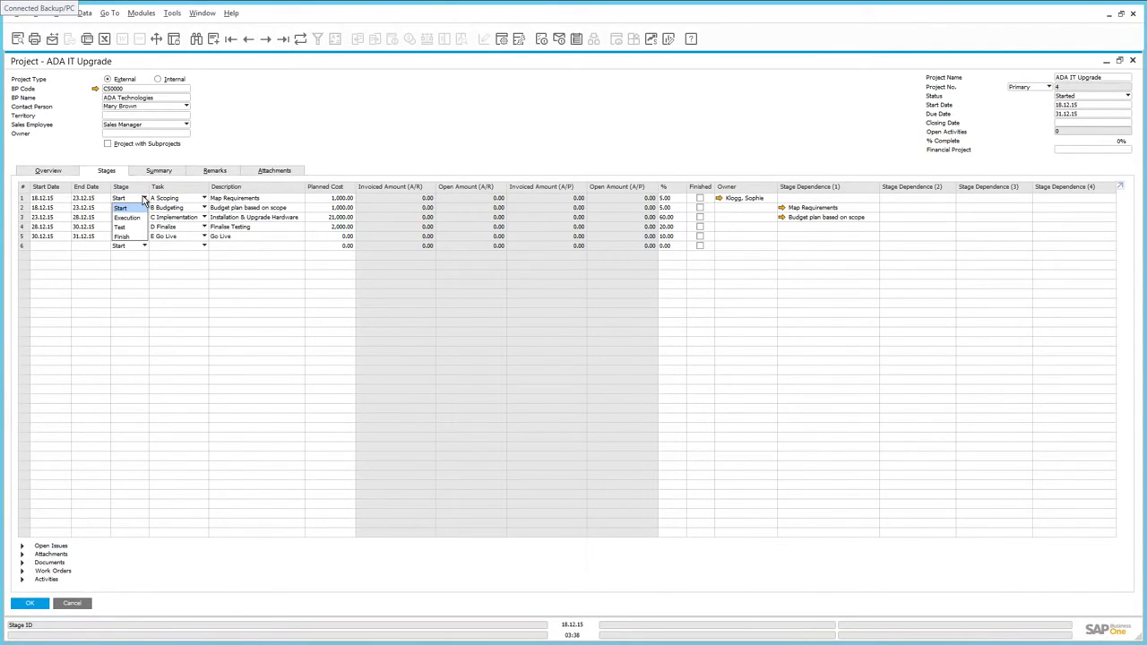
click(122, 194)
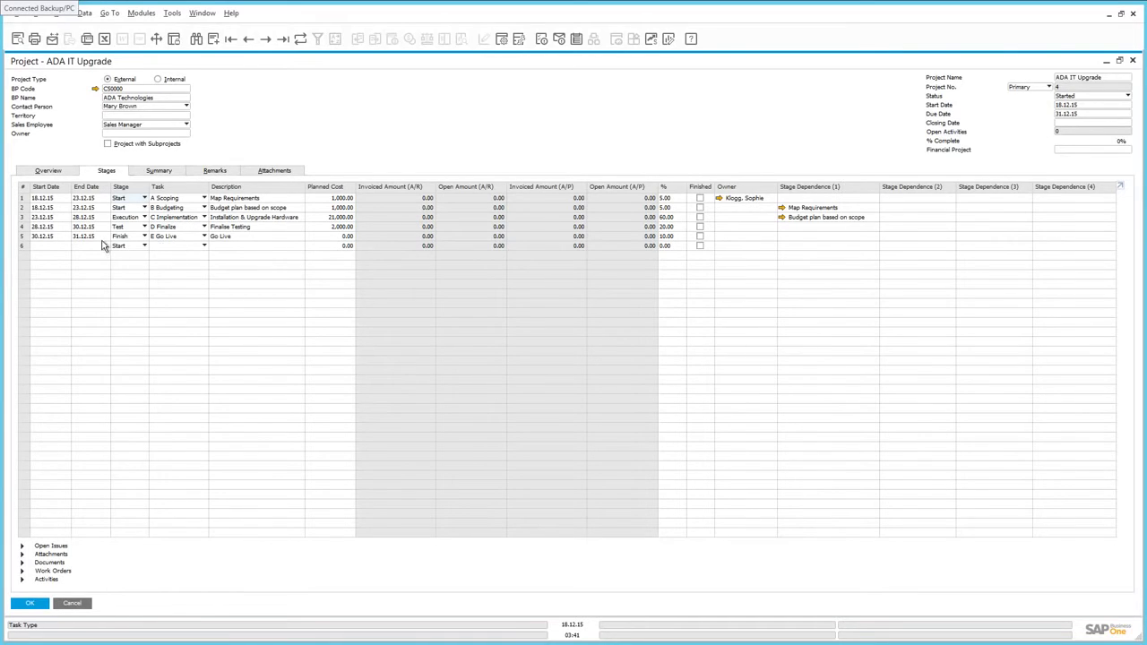
click(25, 199)
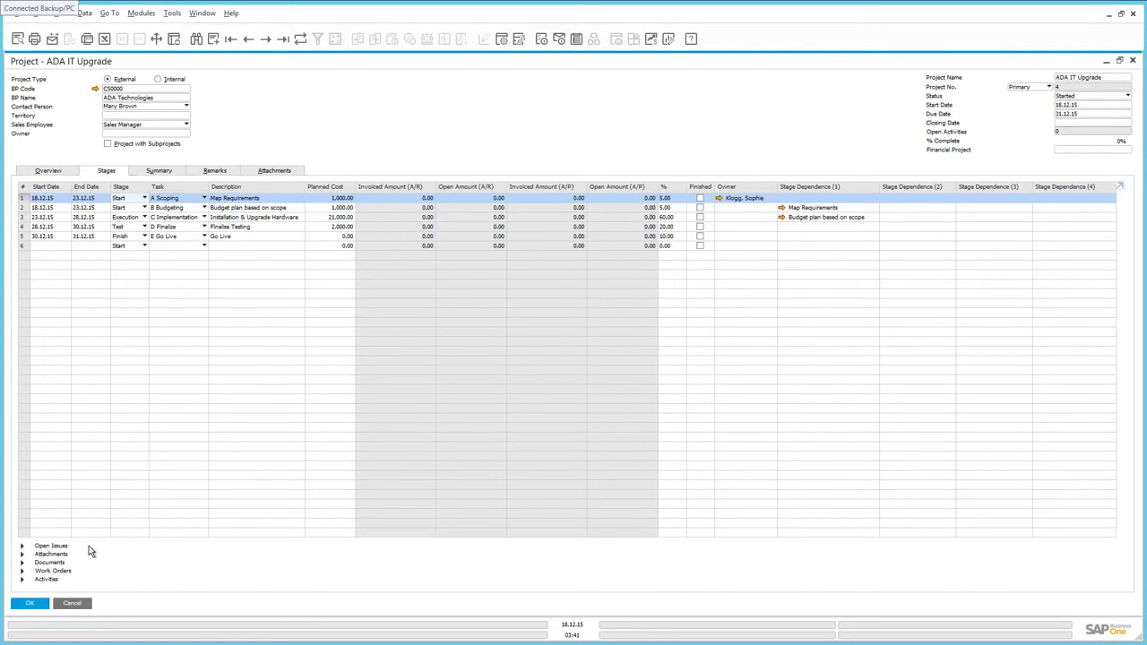
click(23, 546)
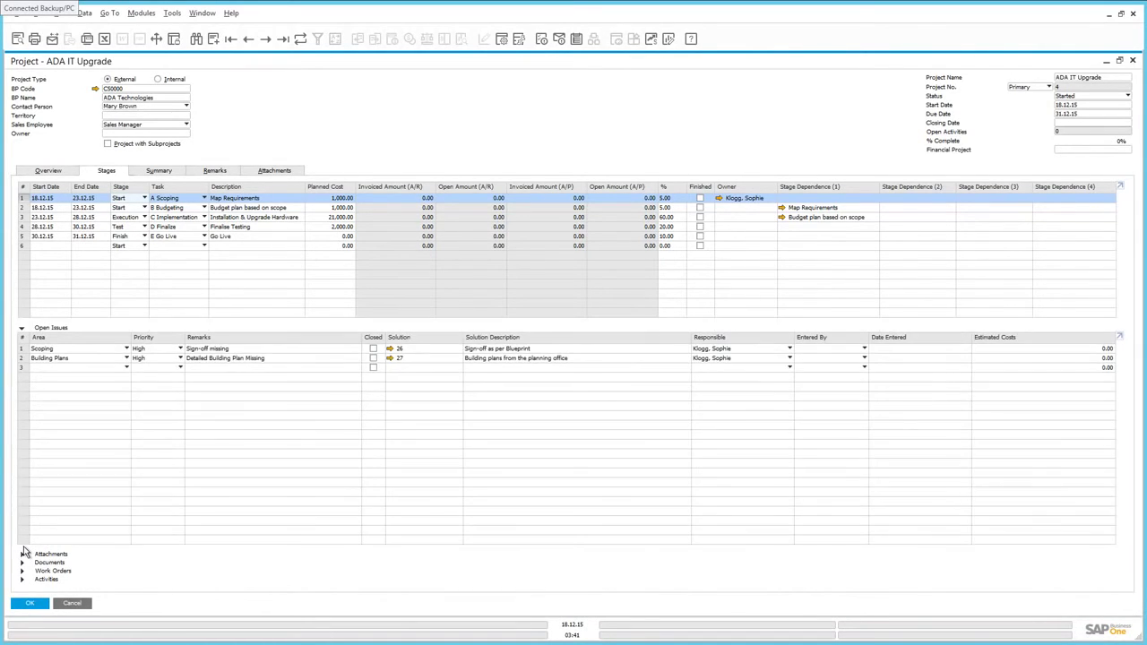
click(390, 352)
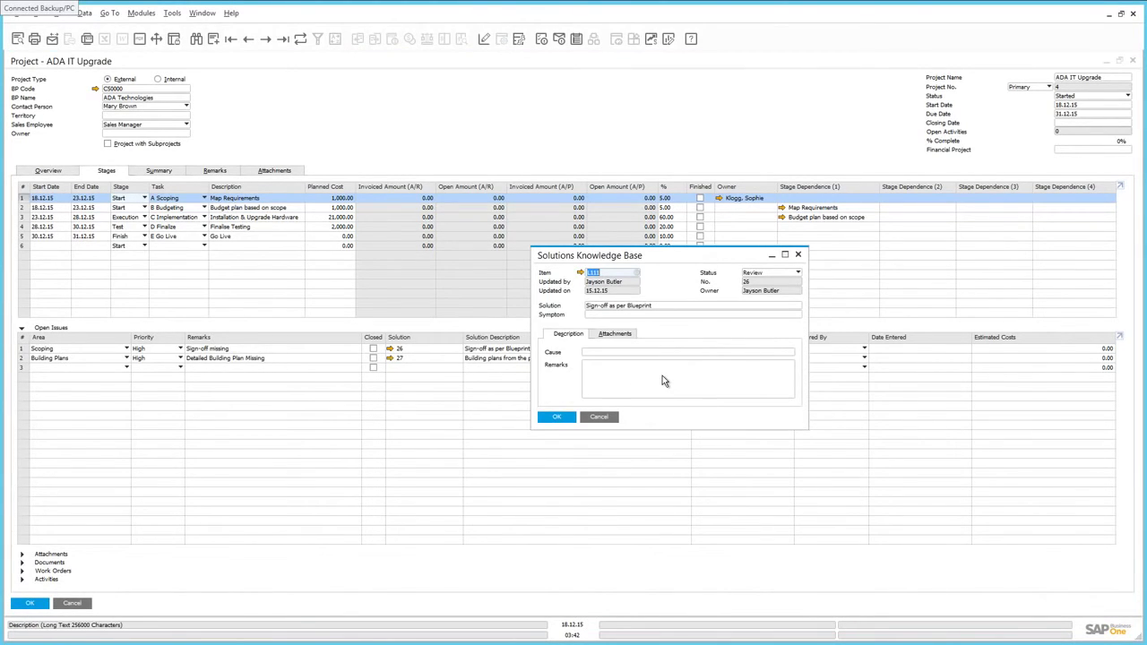
click(799, 255)
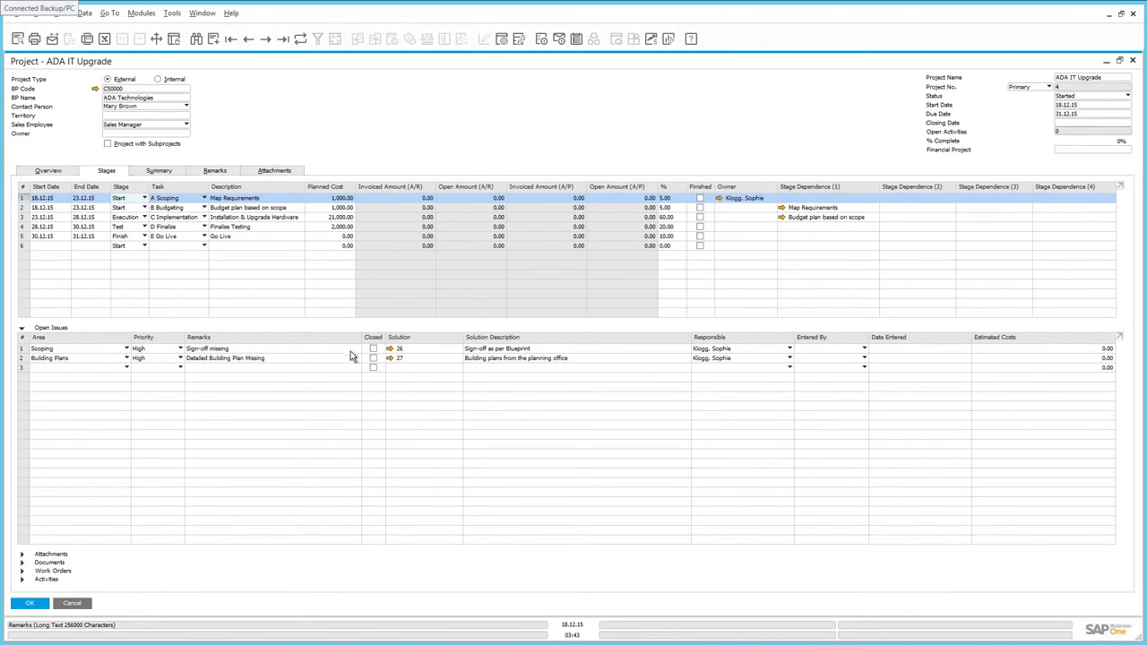
Step: Attach the ADA Signoff Word document from the desktop to the scoping stage
click(33, 556)
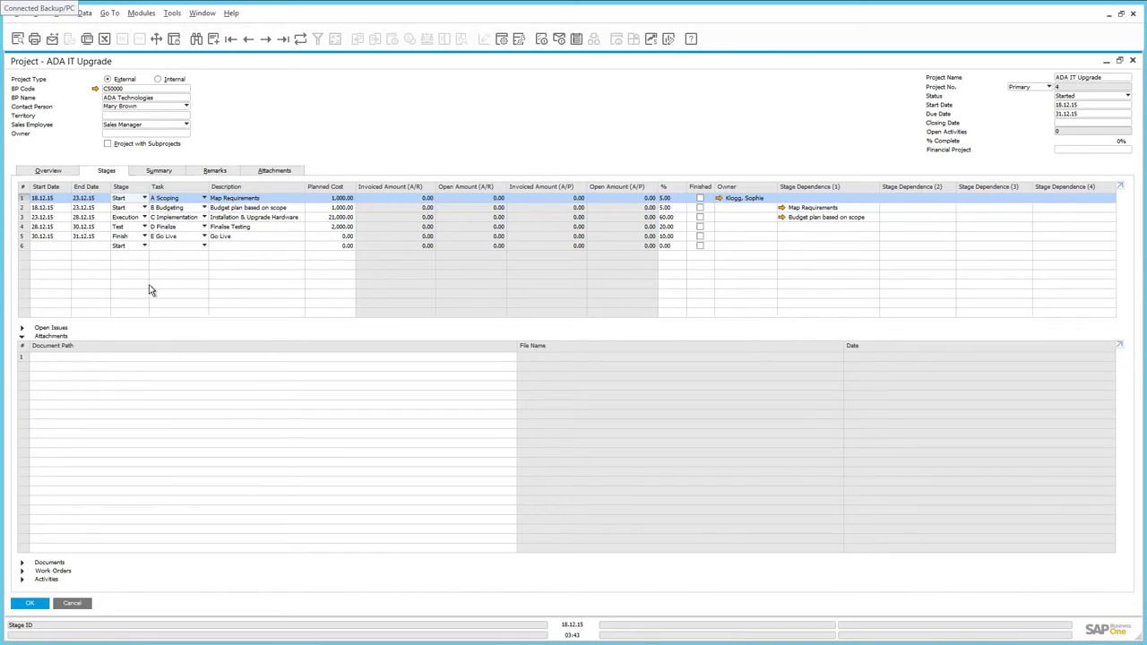
click(109, 361)
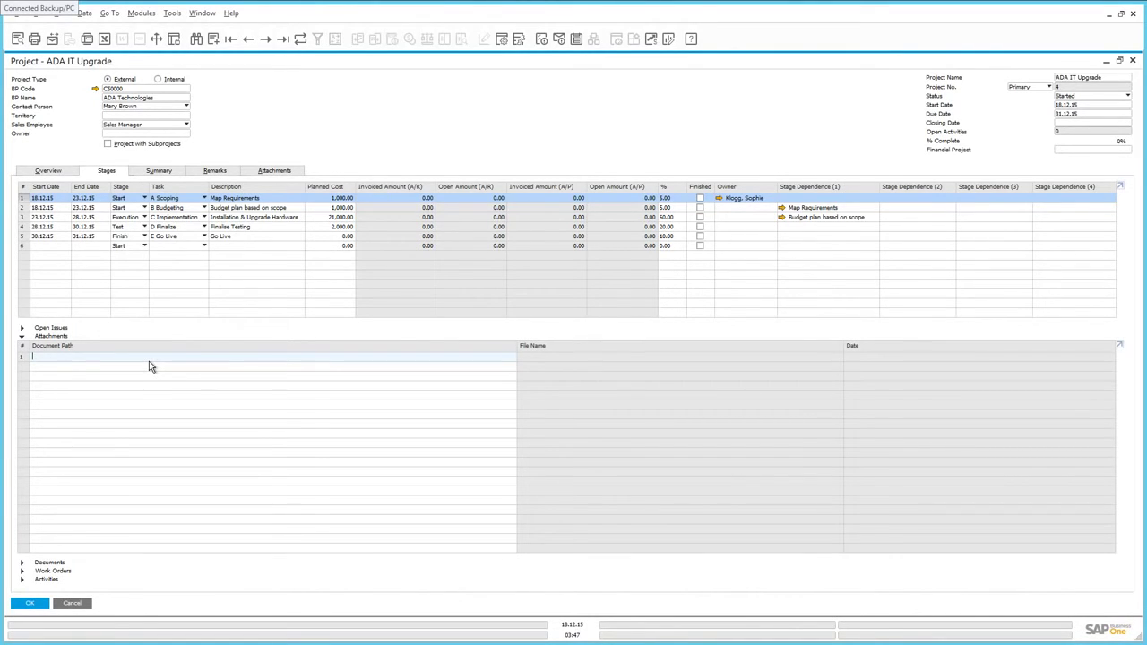
double_click(147, 362)
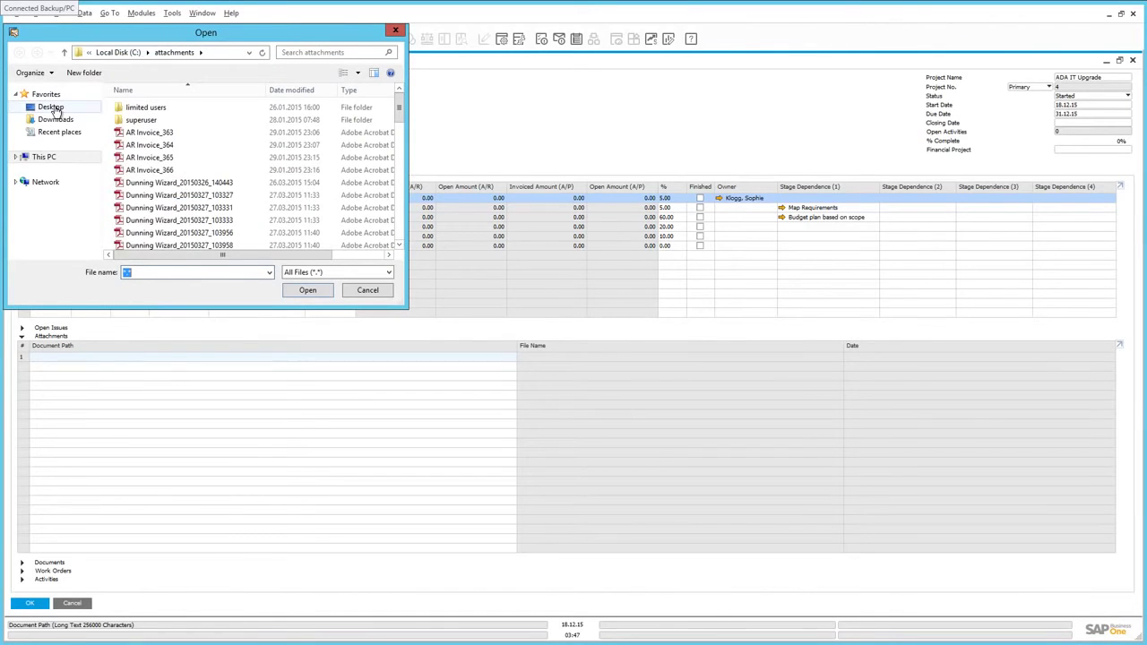
click(55, 109)
scroll(391, 255, down, 2)
scroll(389, 255, down, 3)
double_click(152, 240)
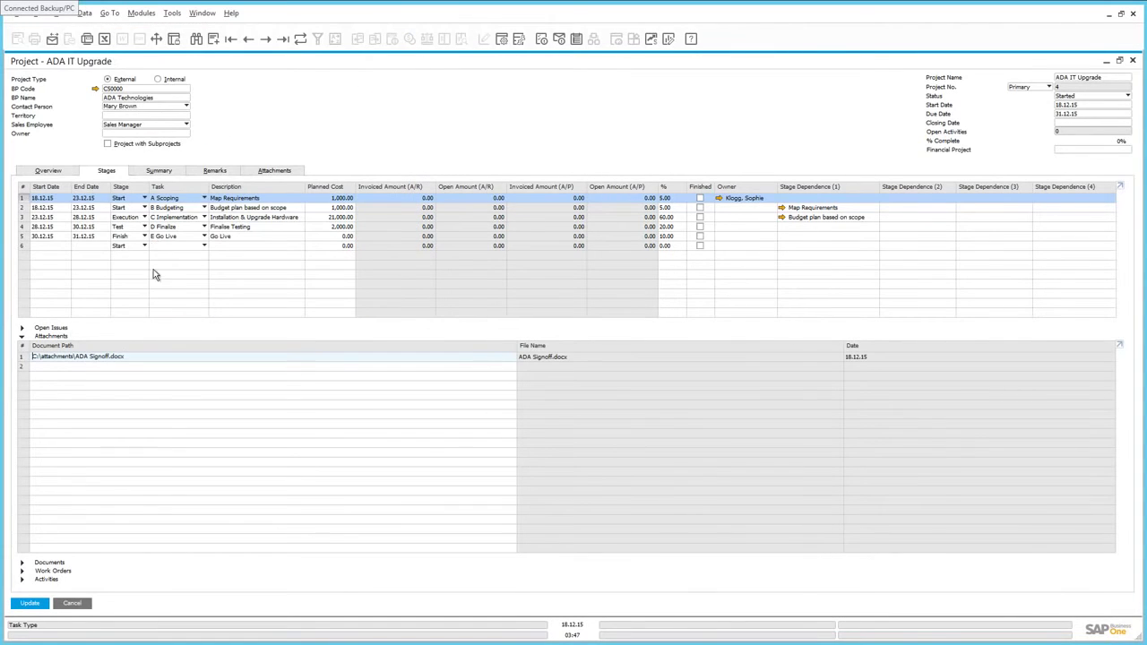
Step: Attach ADA Detailed Biulding Plans from the desktop to the scoping stage and save the project
double_click(120, 365)
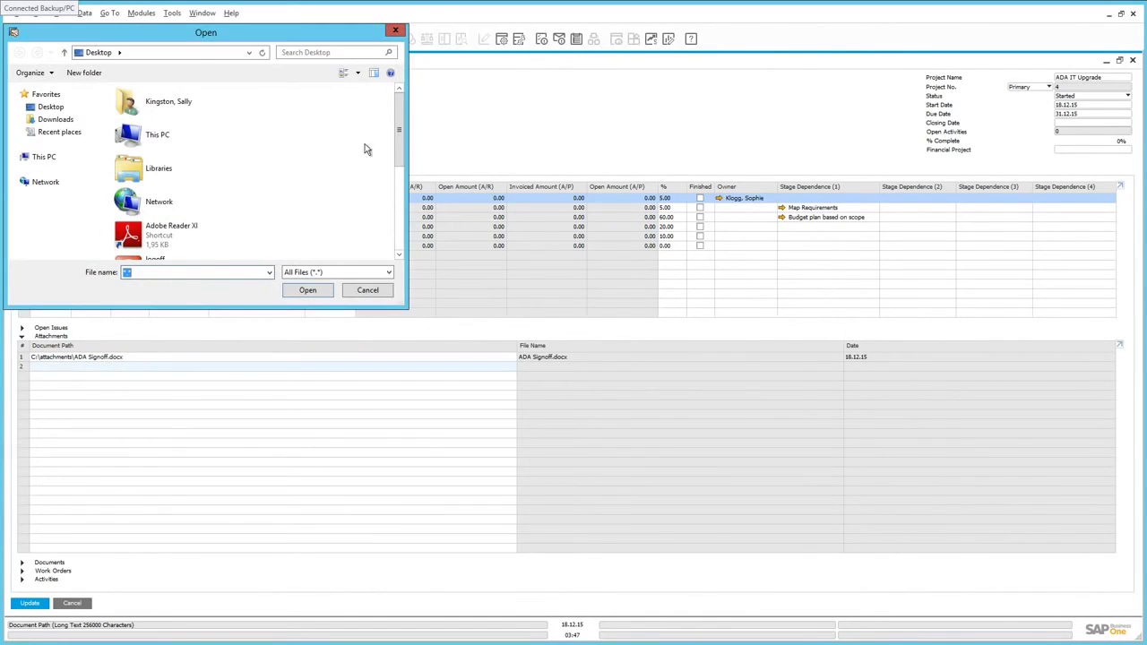
scroll(398, 254, down, 5)
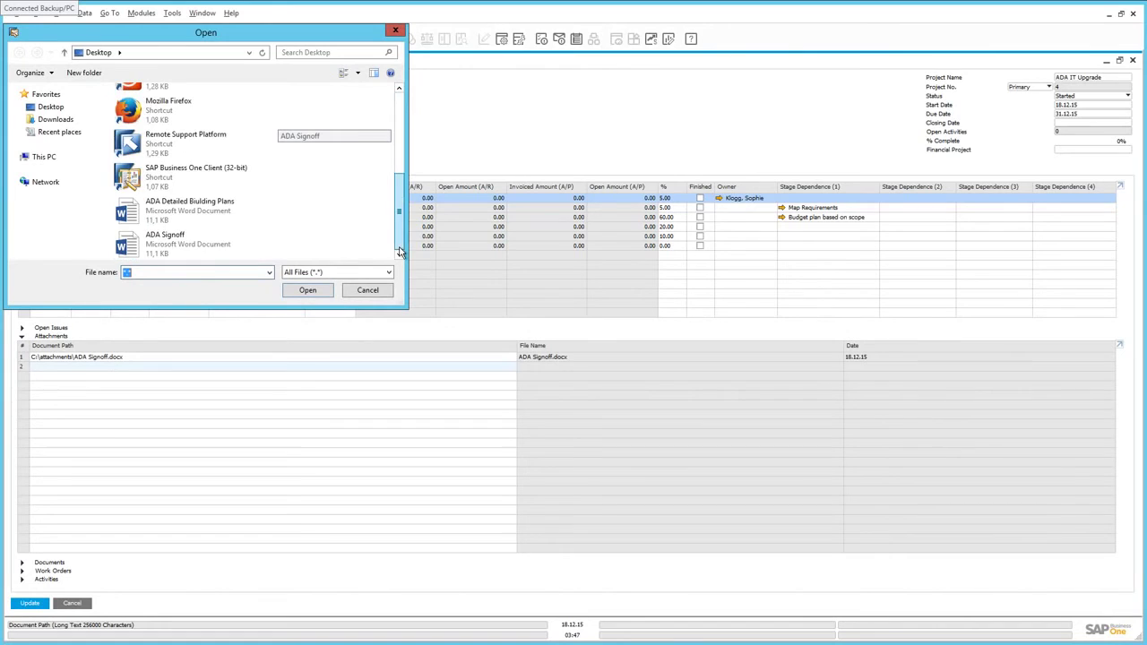
double_click(191, 206)
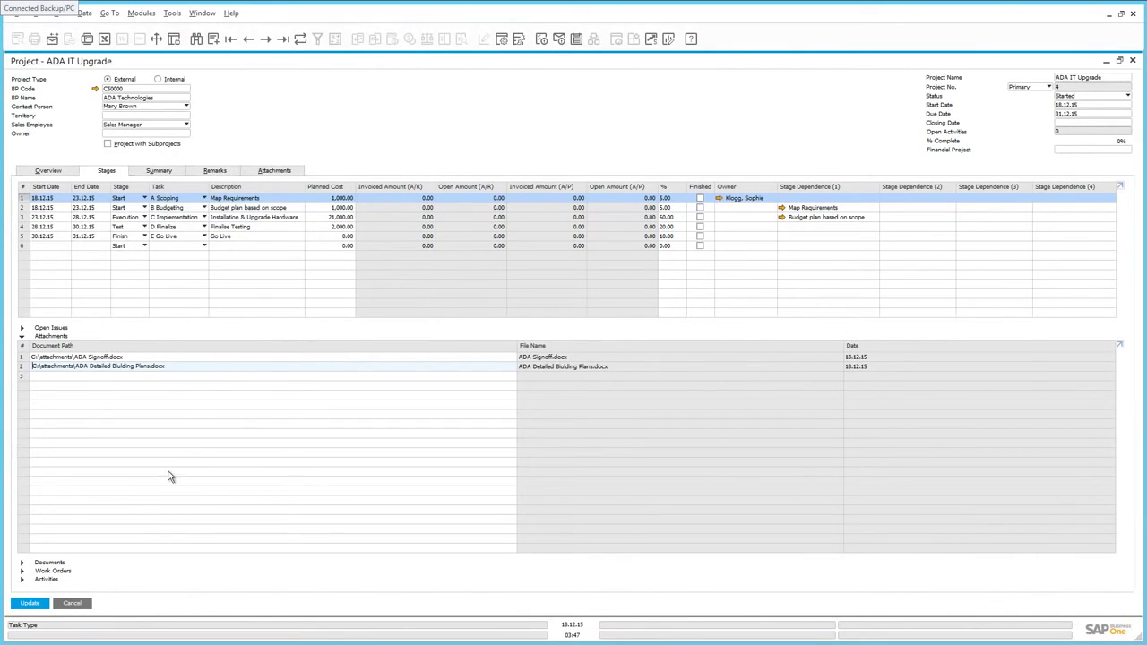
click(29, 605)
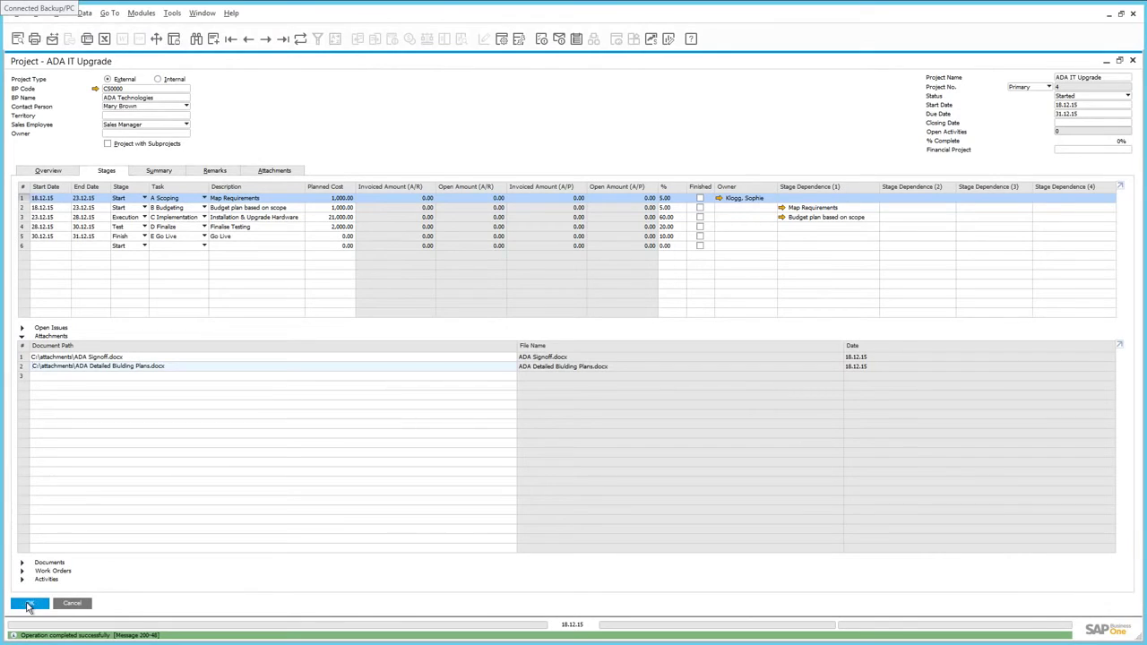
Step: Mark the Scoping and Building Plans open issues as closed and save the project
click(23, 328)
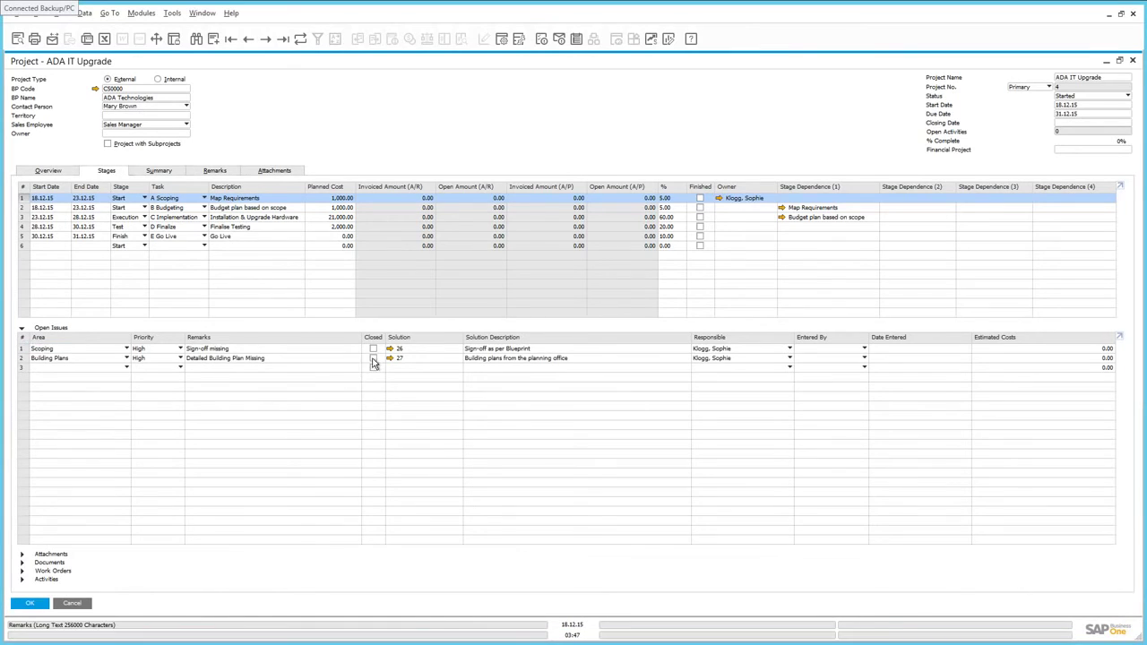
click(372, 349)
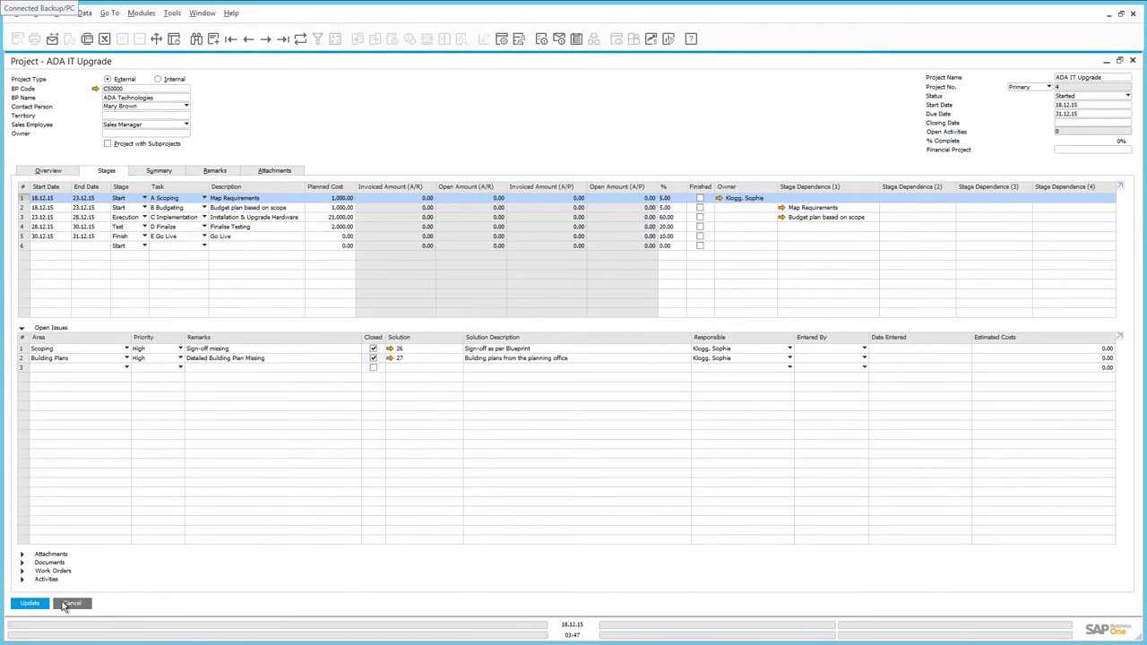
click(30, 604)
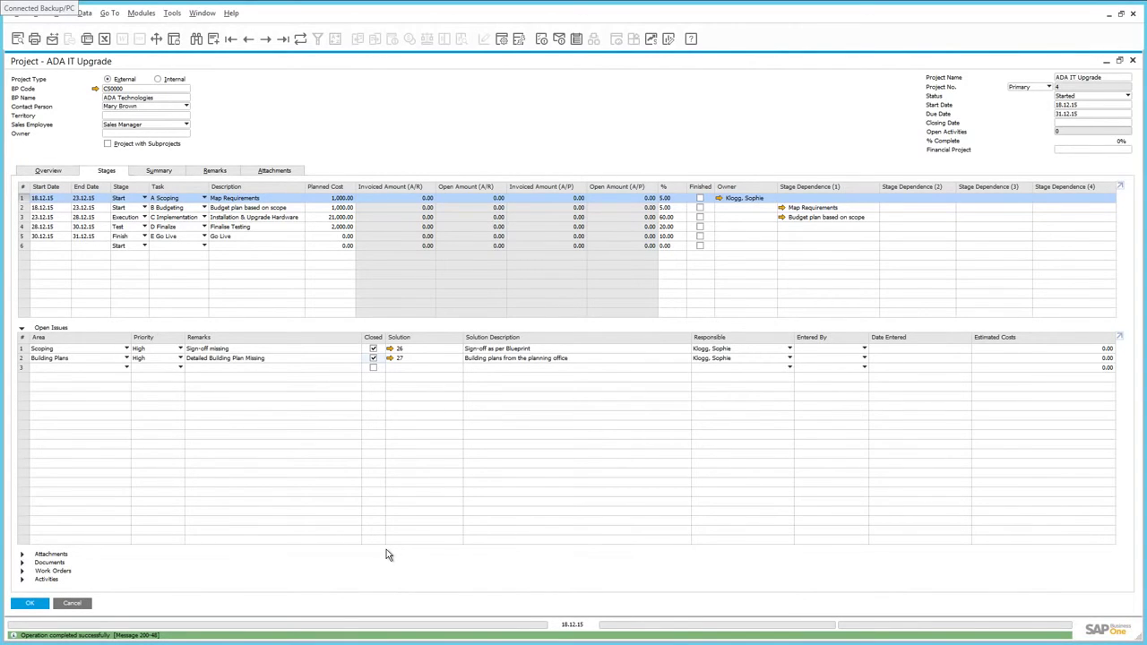
Step: Mark the A Scoping and B Budgeting stages as finished, saving the project after each
click(700, 199)
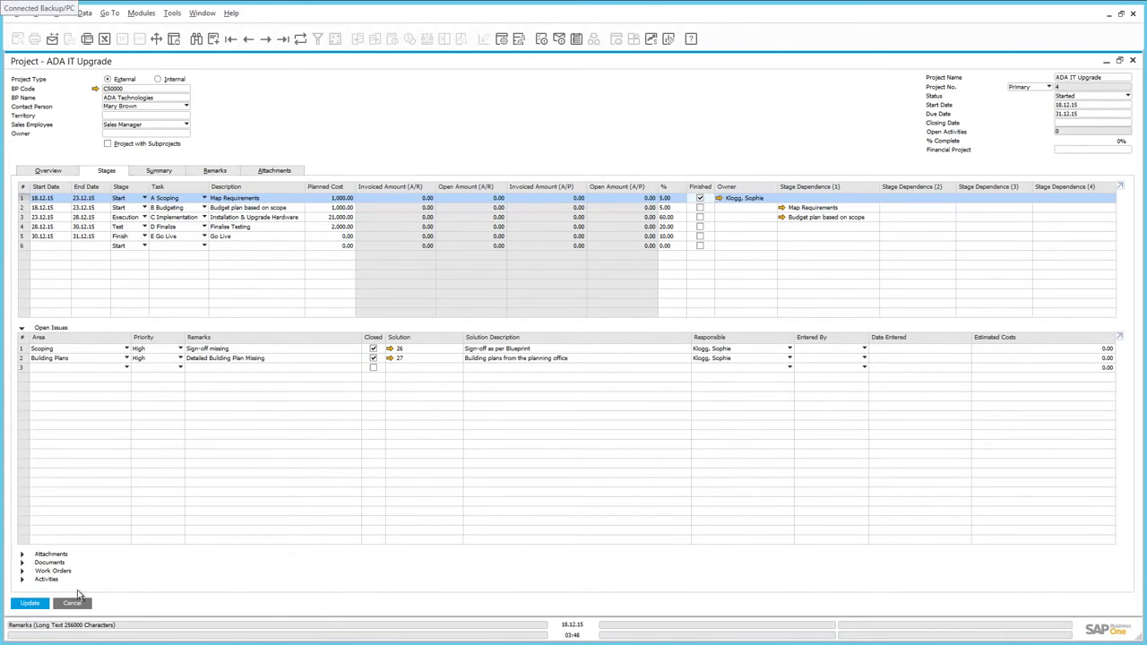
click(29, 603)
click(700, 207)
click(26, 606)
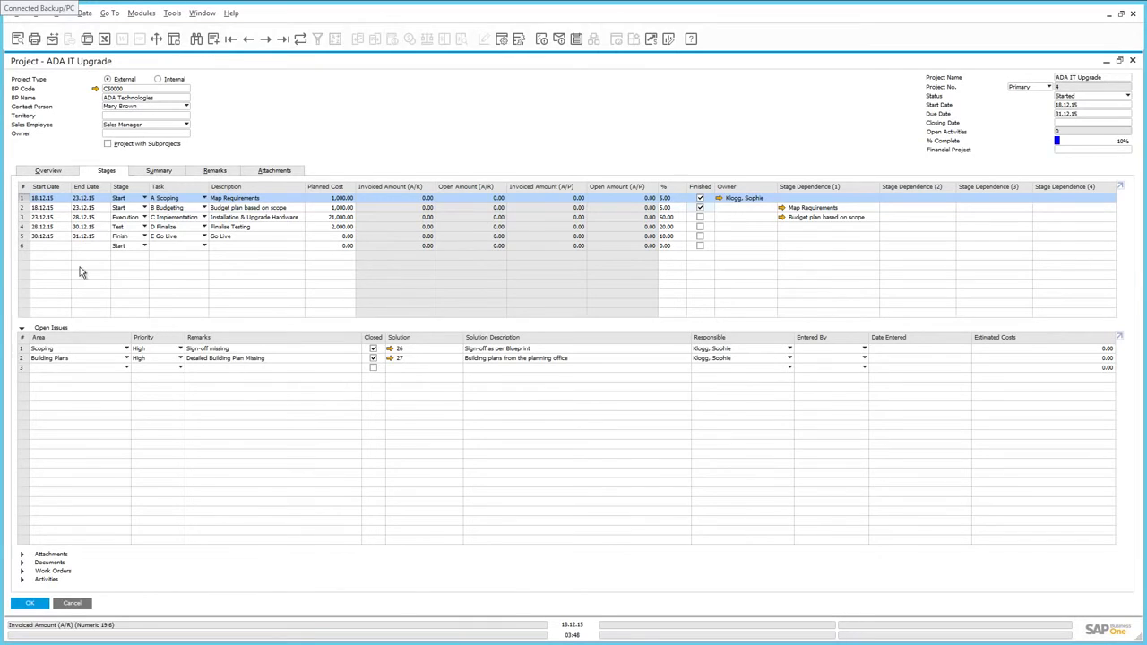
Step: Assign the second employee in the employee list as owner of the C Implementation stage and save the project
click(22, 218)
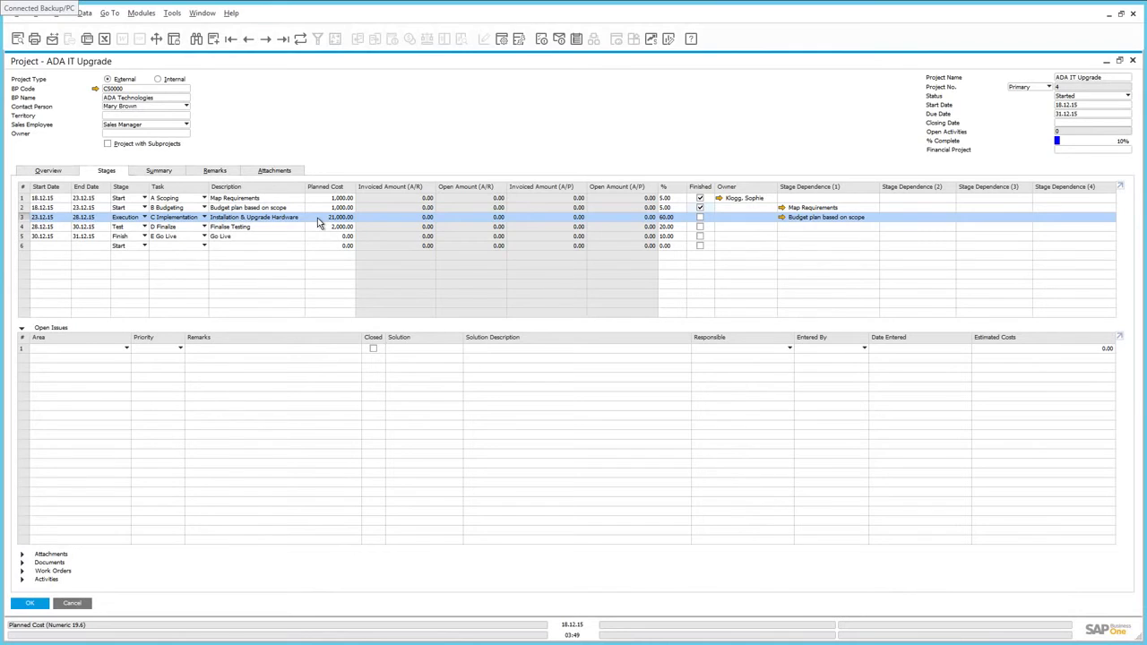
click(767, 222)
click(773, 221)
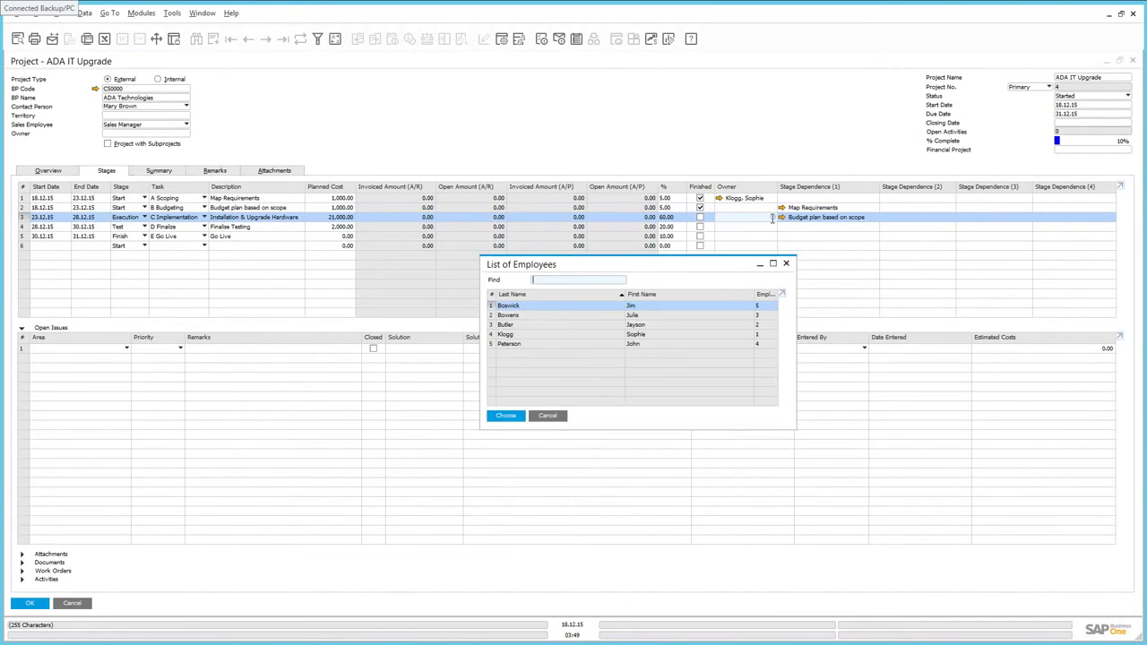
double_click(517, 317)
click(42, 606)
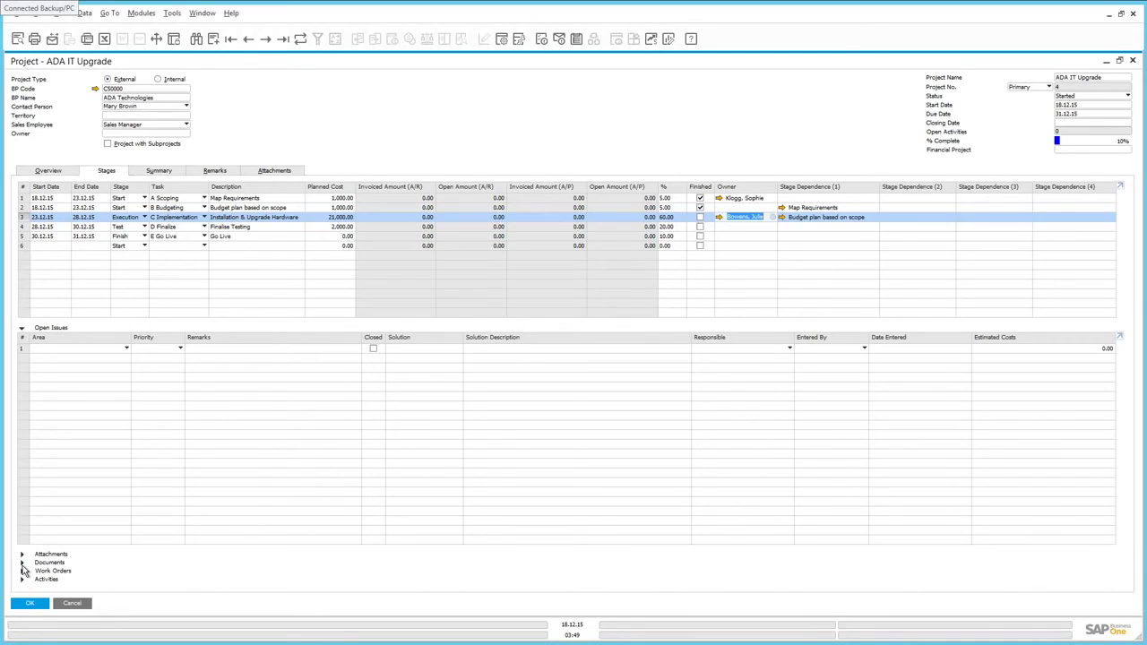
Step: Link the ADA Technologies delivery remarked Timesheet 24 to the C Implementation stage's documents and review the delivery's details
click(22, 562)
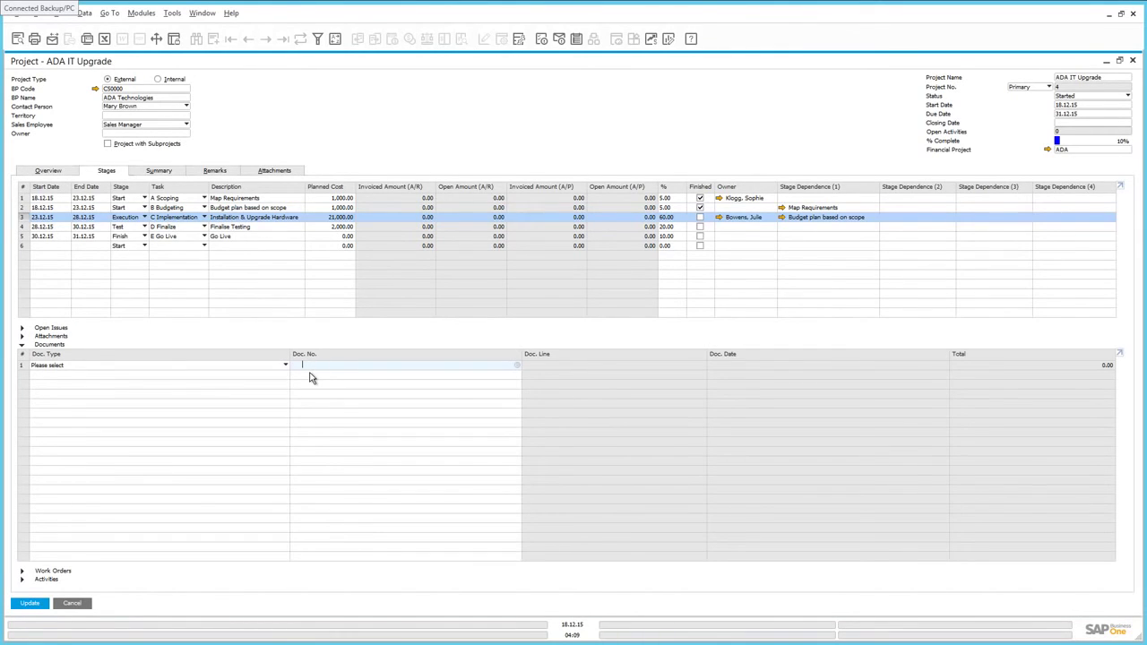
click(139, 366)
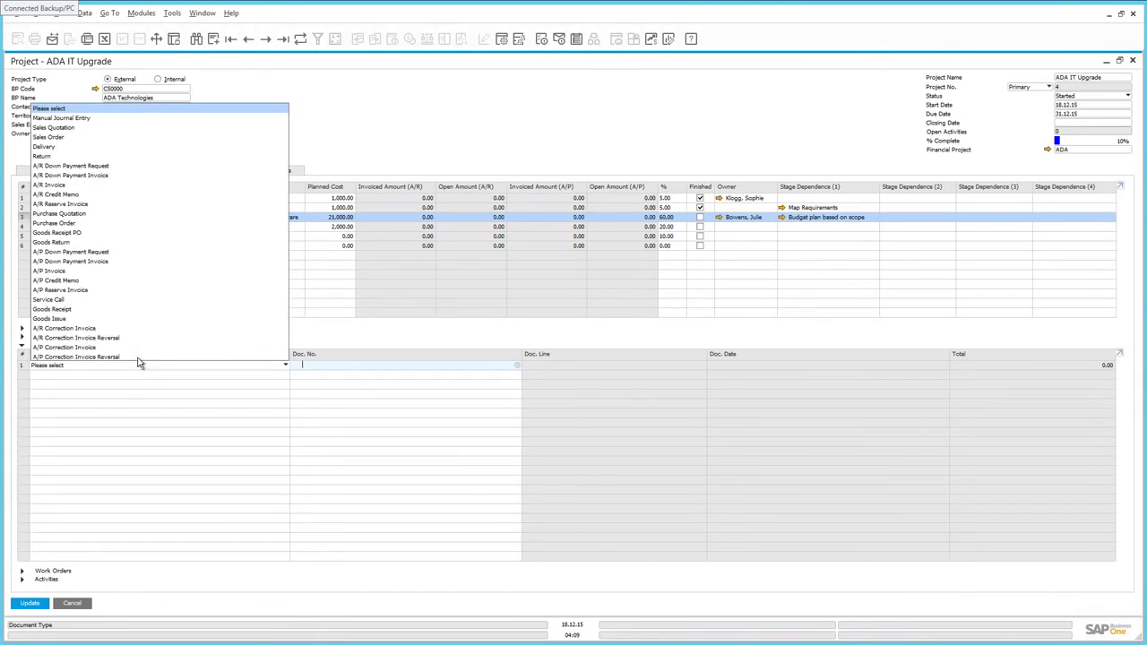
click(45, 147)
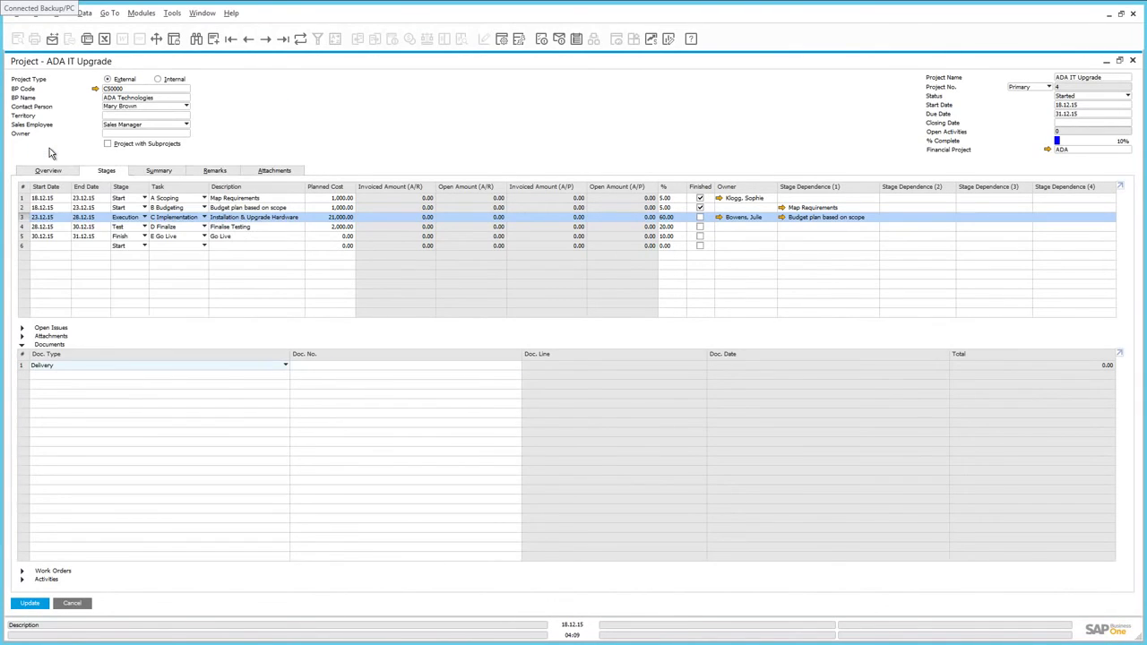
click(312, 364)
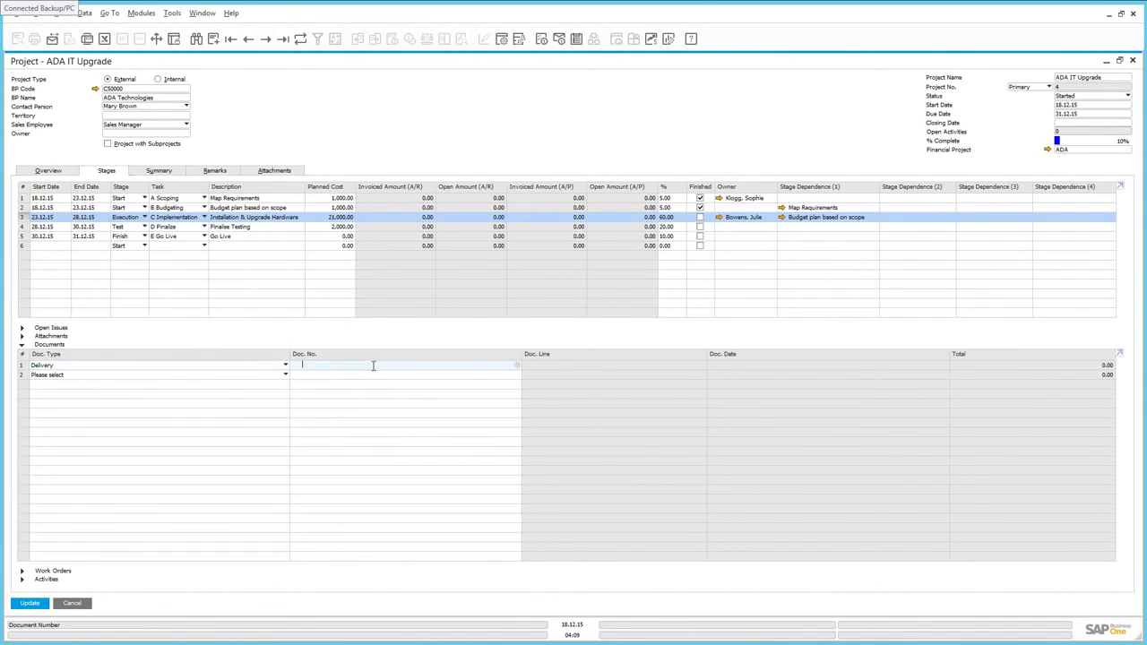
click(517, 366)
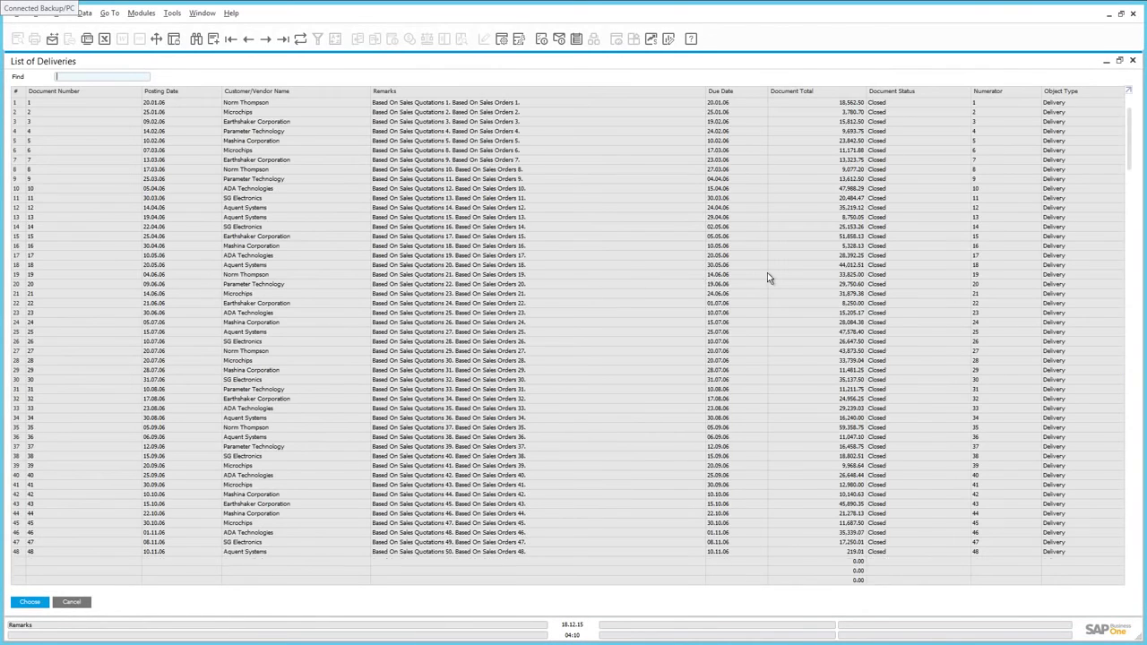
drag(1131, 135, 1131, 546)
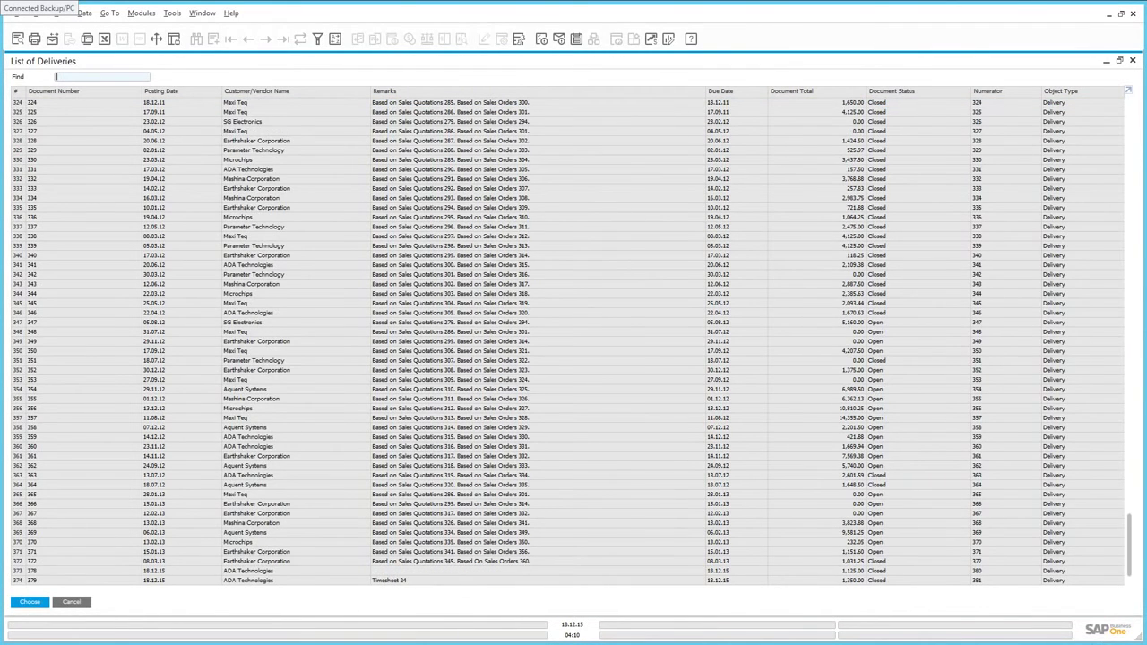
double_click(412, 580)
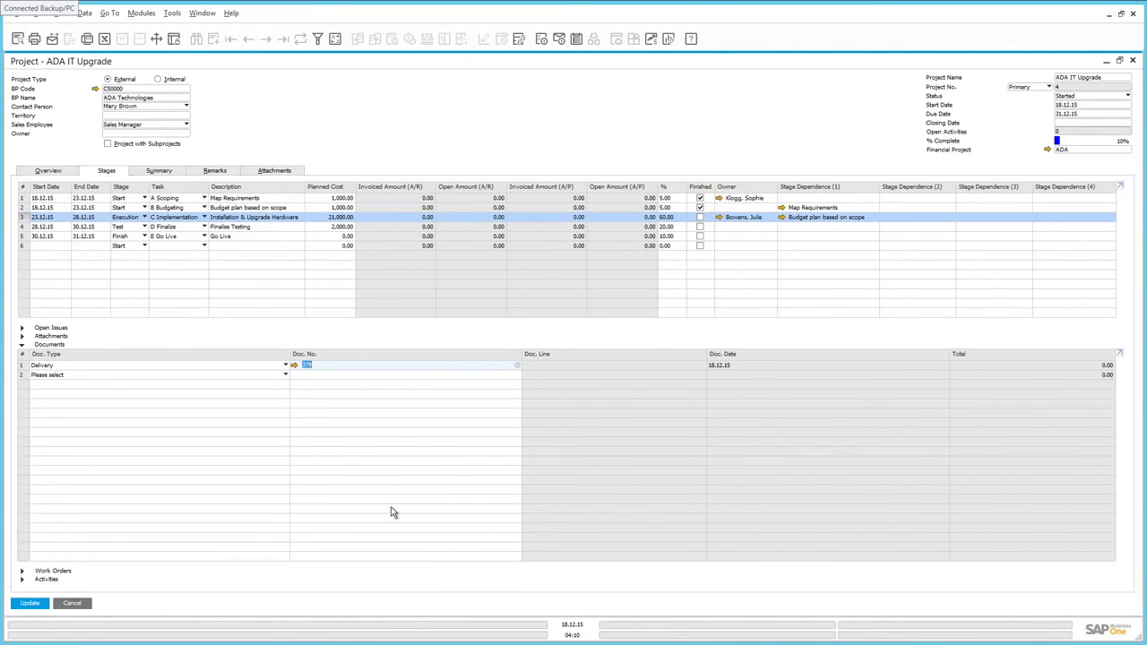
click(293, 365)
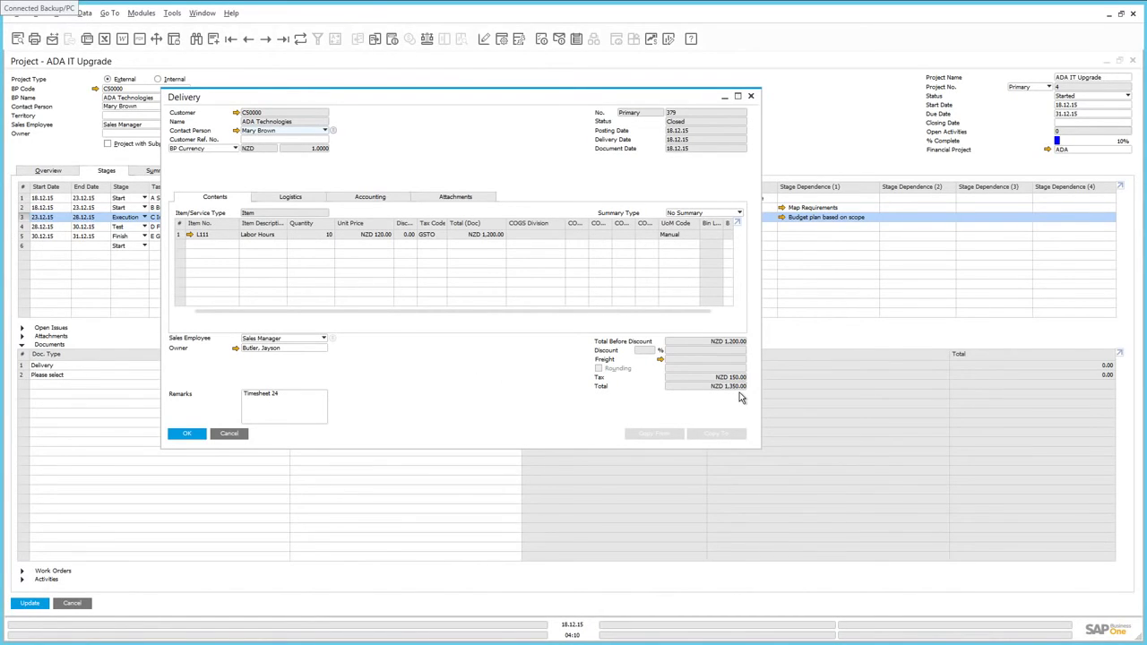
click(187, 433)
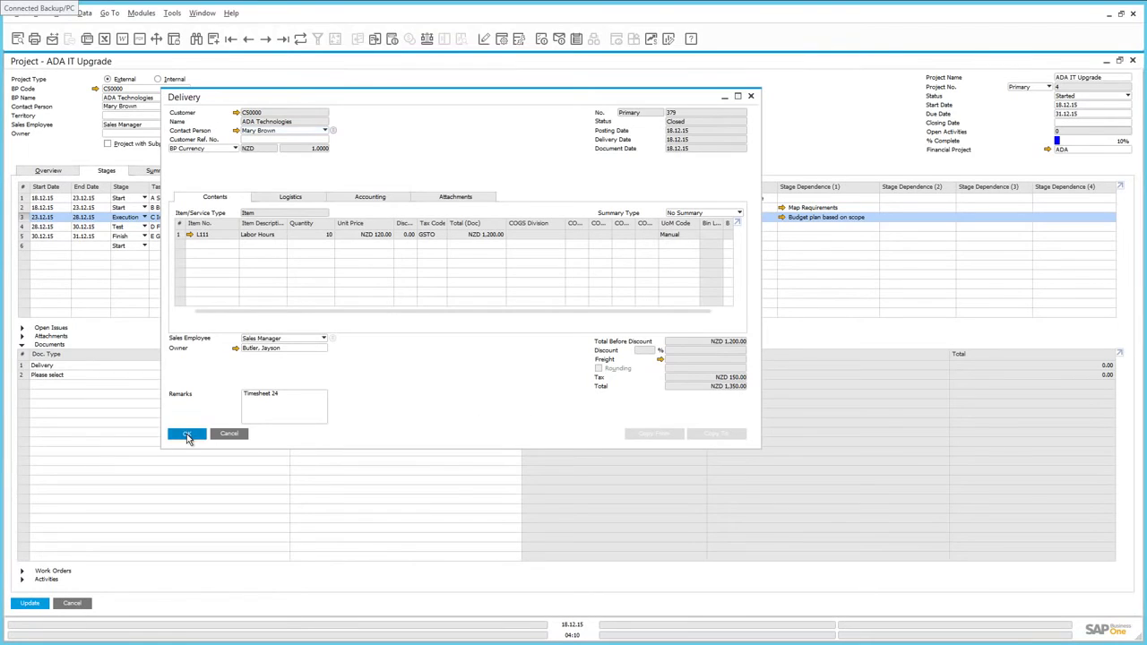
Step: Link the 7,347.66 ADA Technologies A/R invoice to the C Implementation stage, review the invoice and save the project
click(107, 378)
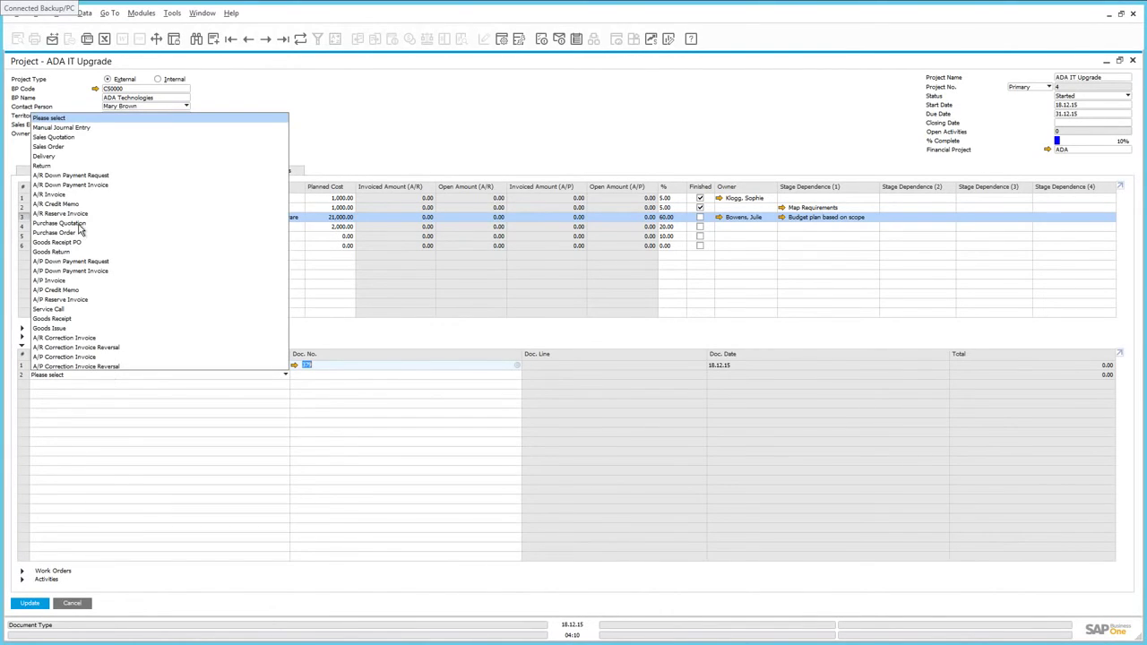
click(74, 195)
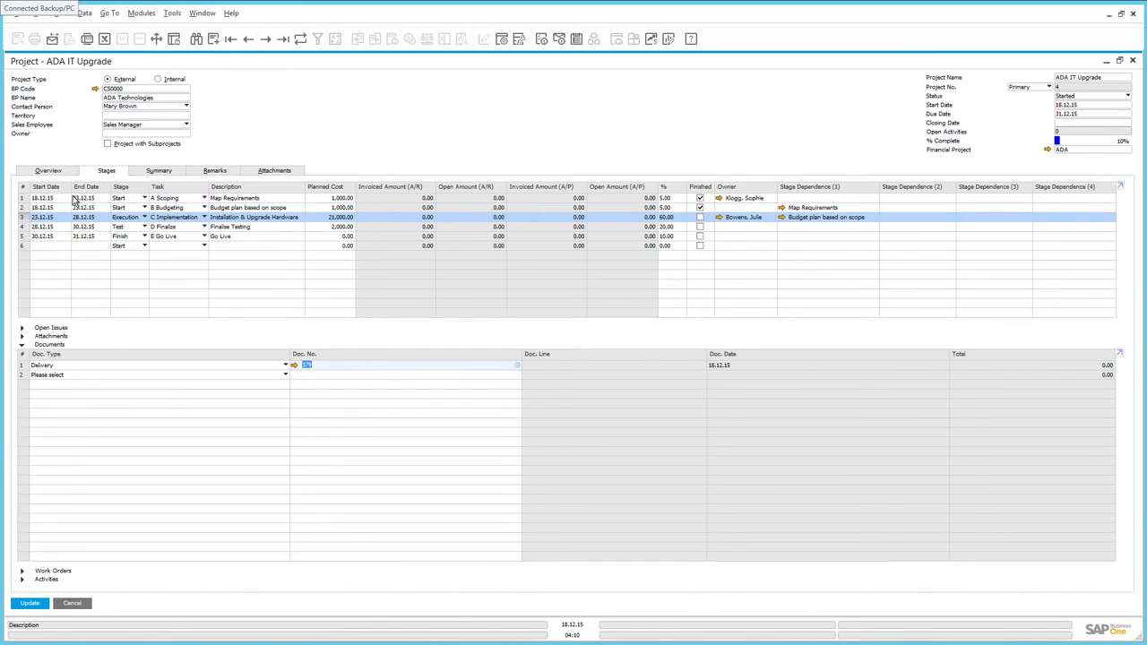
click(303, 375)
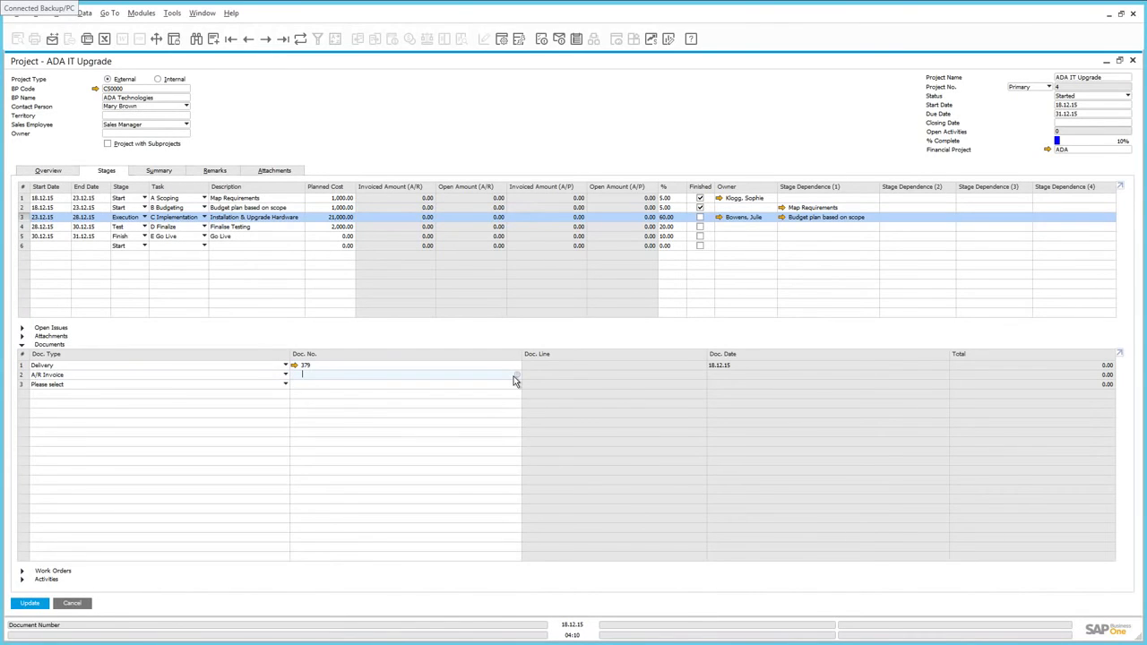
click(516, 377)
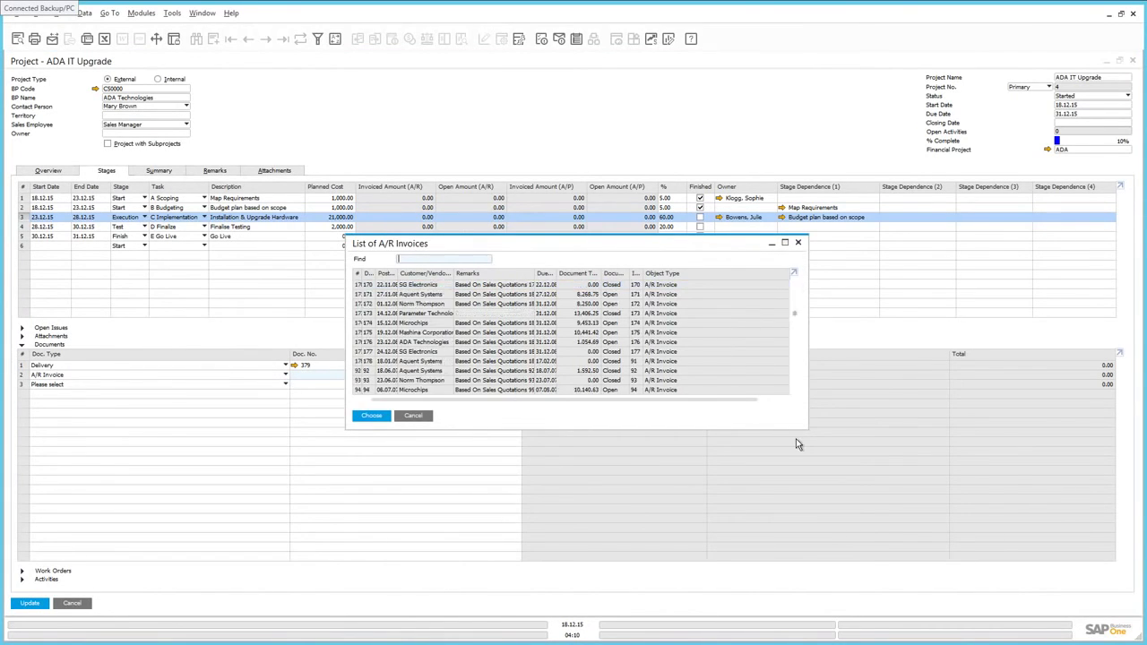
drag(792, 366, 790, 387)
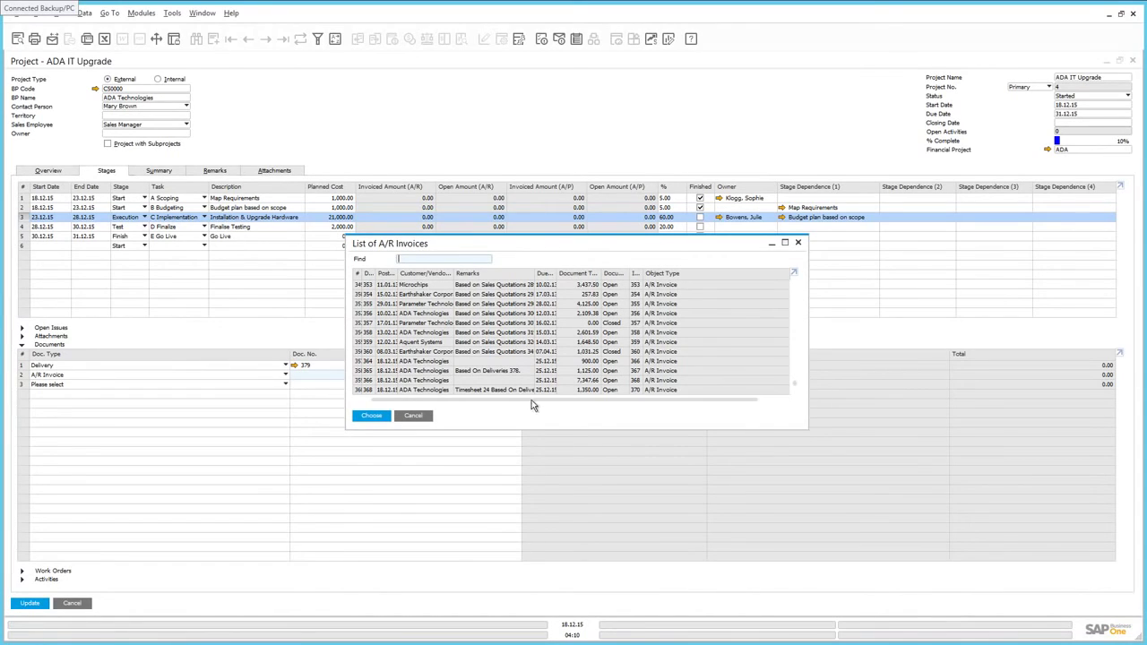
double_click(405, 382)
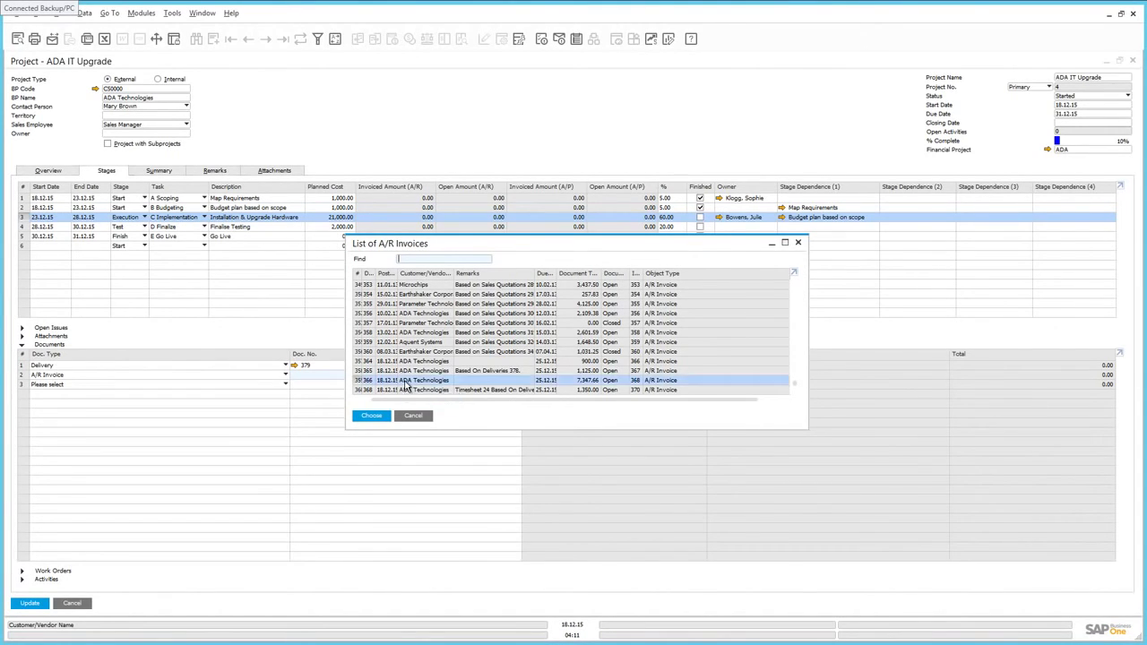
click(294, 373)
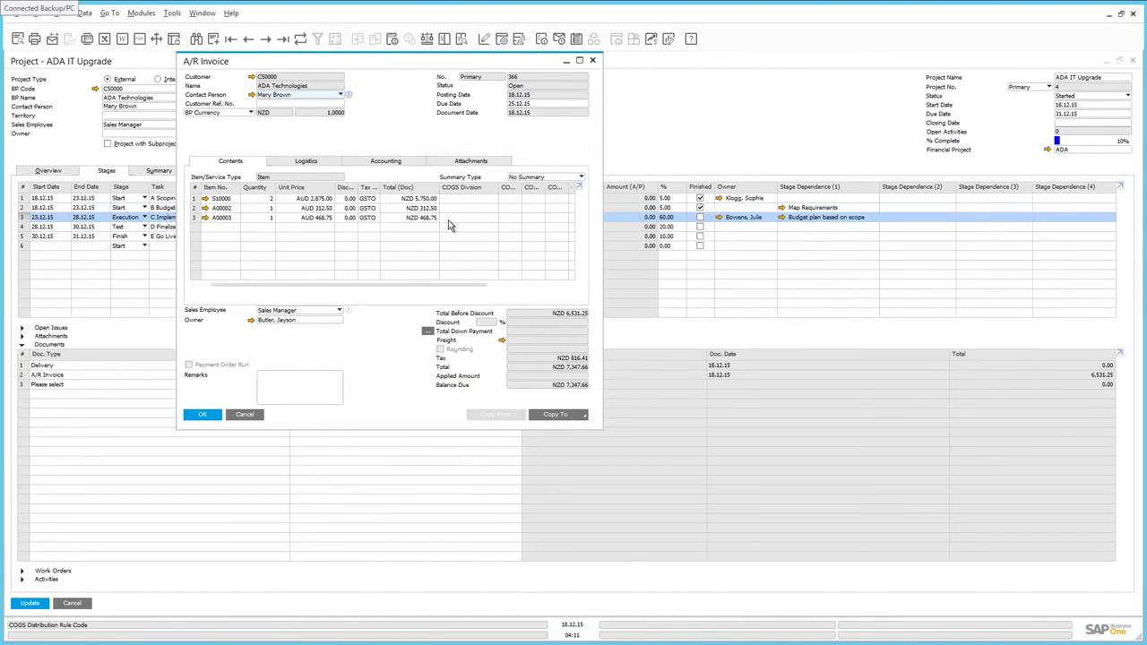
click(207, 417)
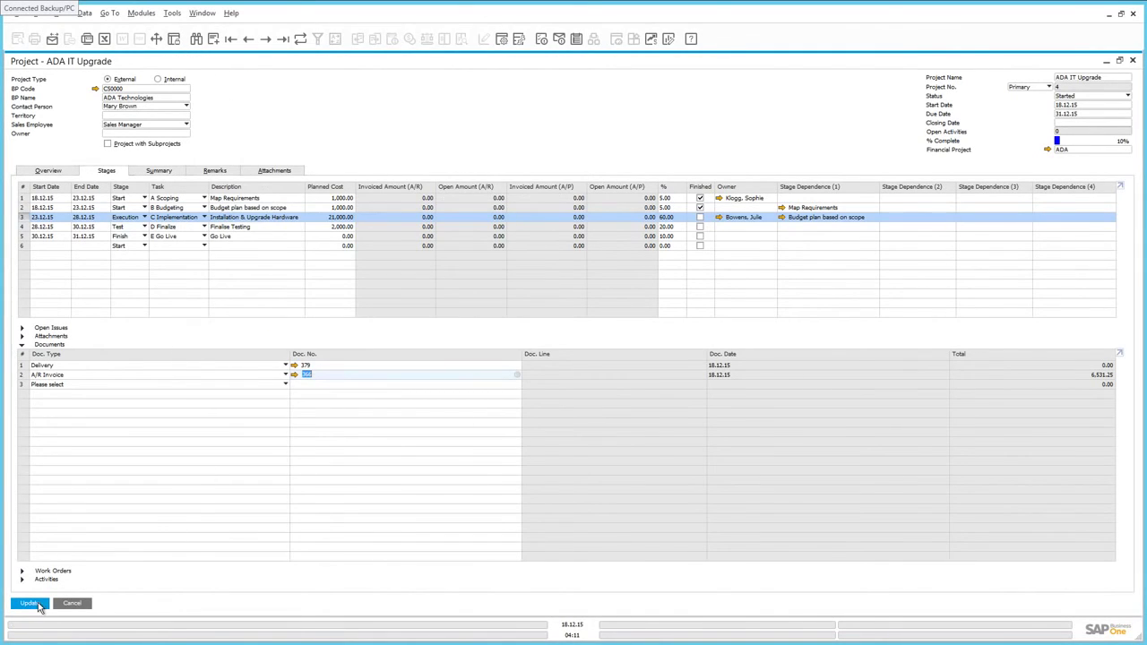
click(40, 606)
click(22, 345)
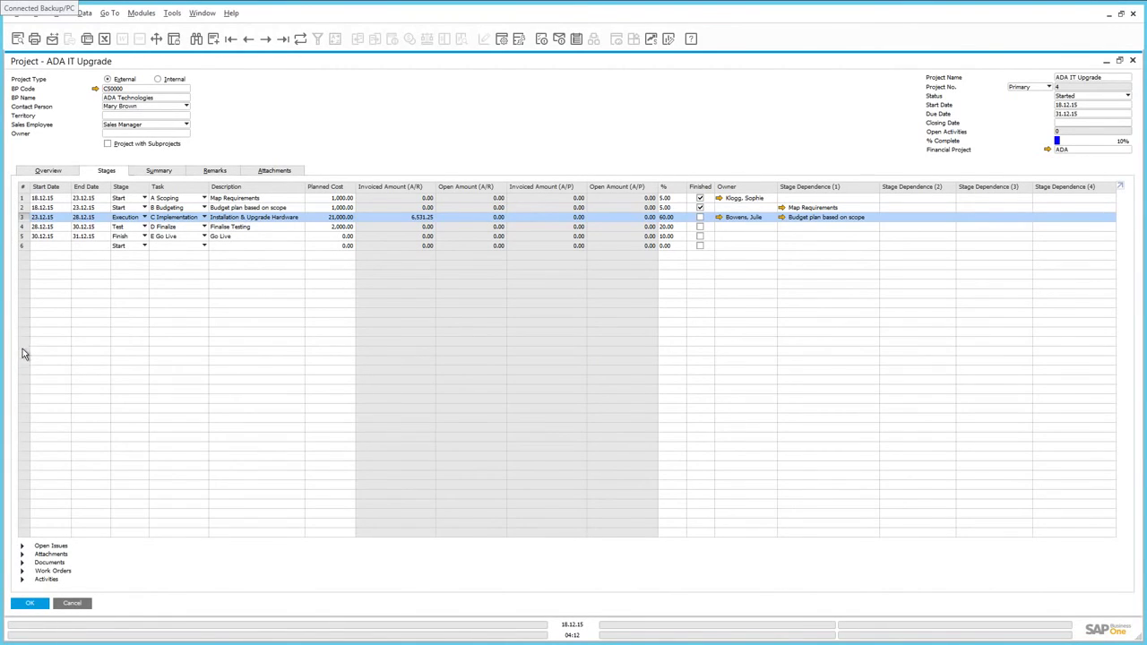
Step: Create a Meeting activity for ADA Technologies under the C Implementation stage, with the remark Project Review Meeting
click(22, 580)
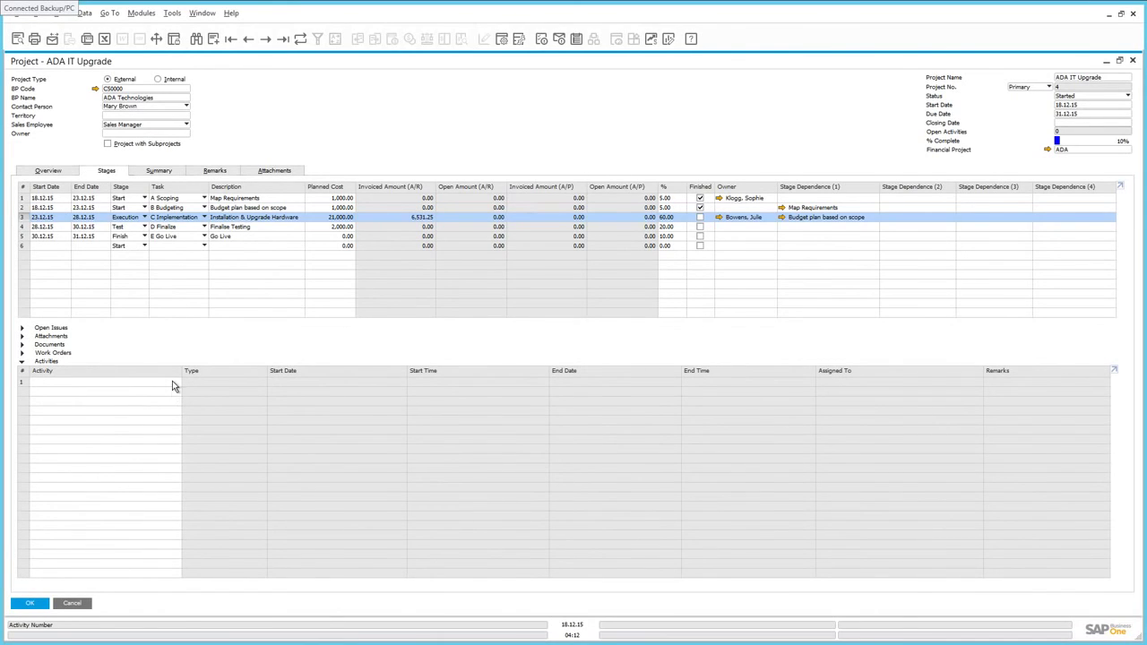
click(173, 383)
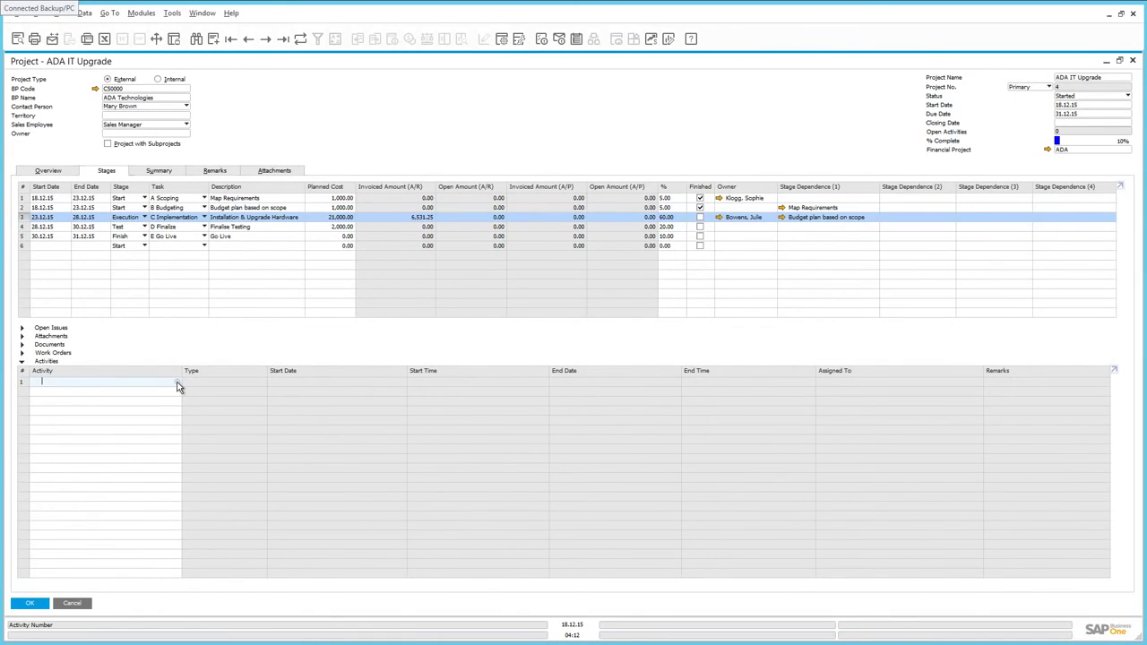
click(177, 383)
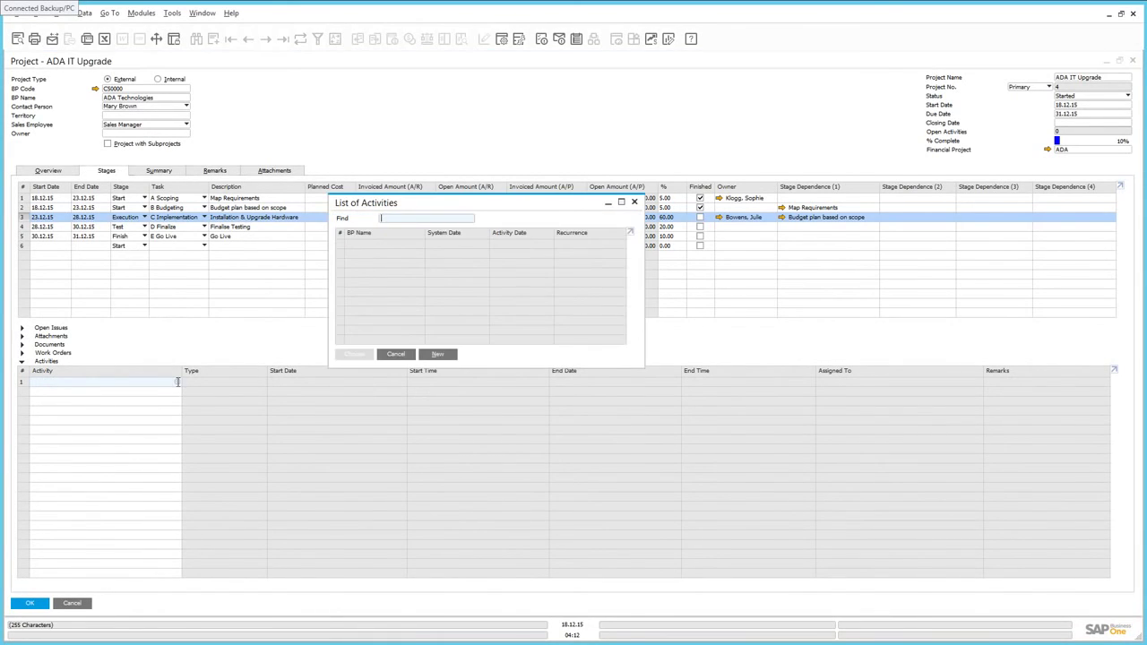
click(438, 354)
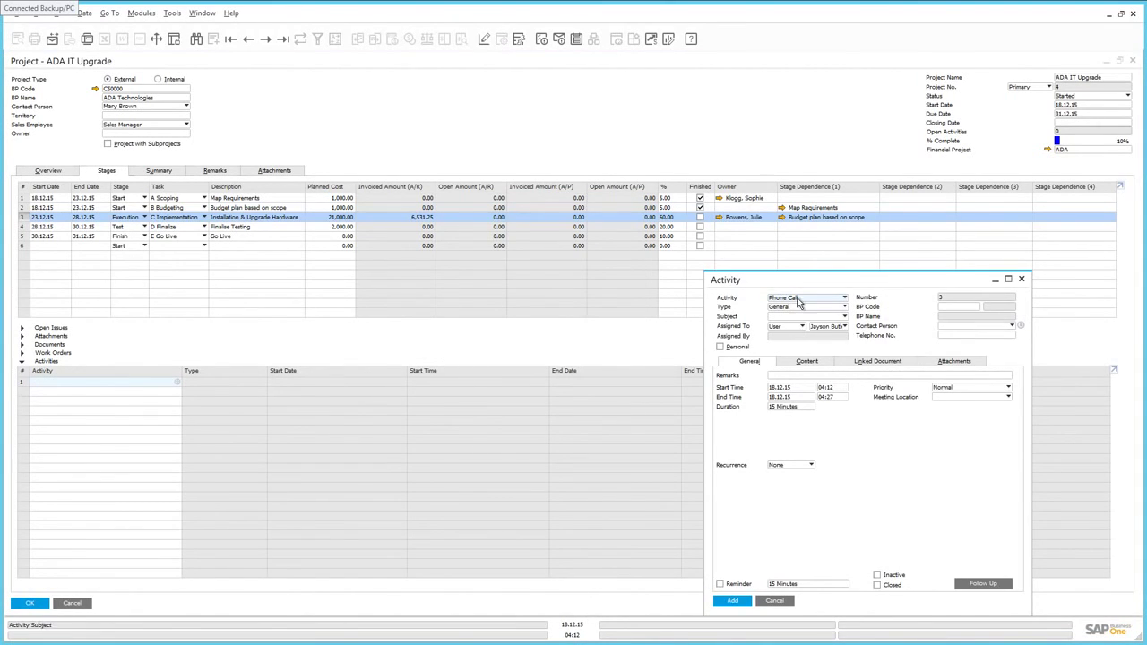
click(800, 299)
click(786, 319)
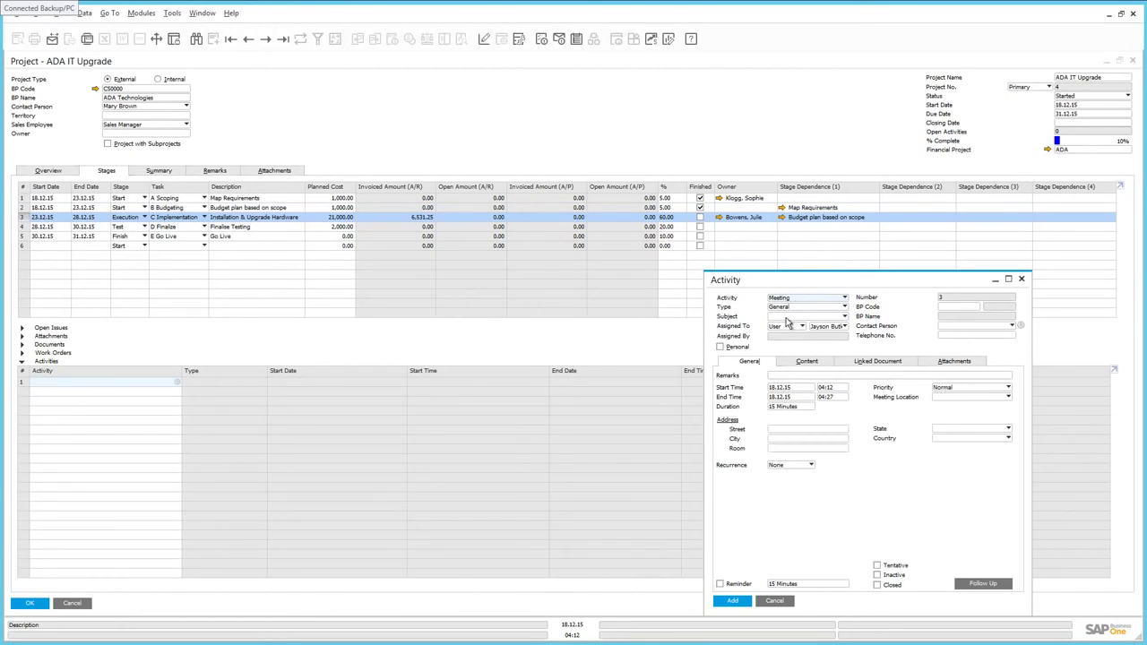
click(966, 308)
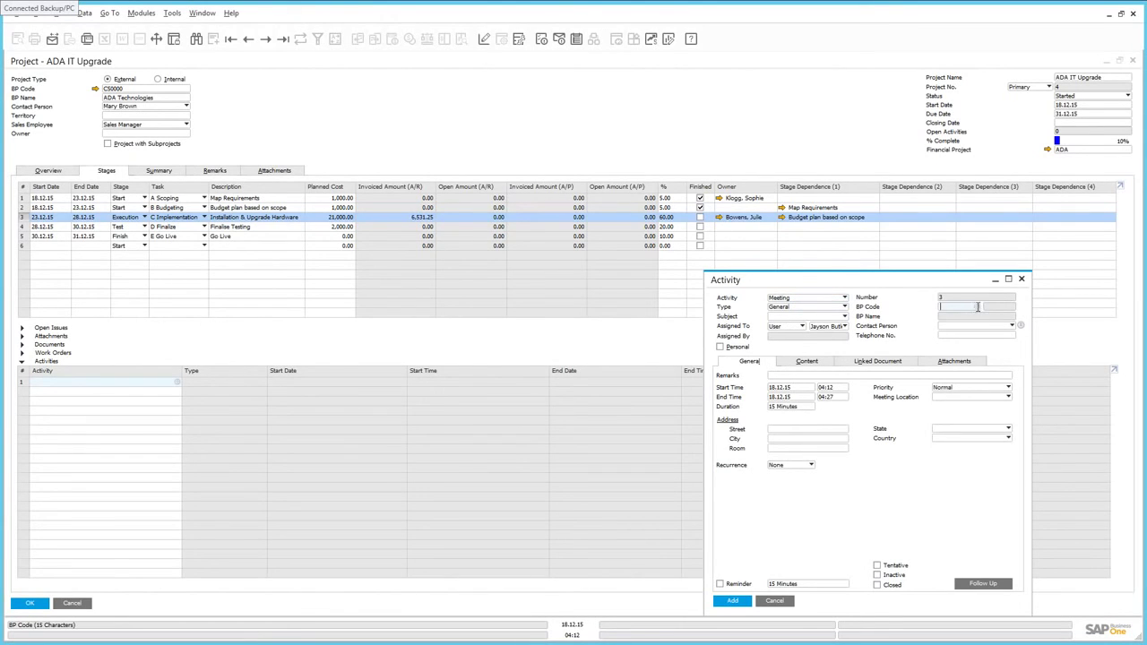
click(976, 311)
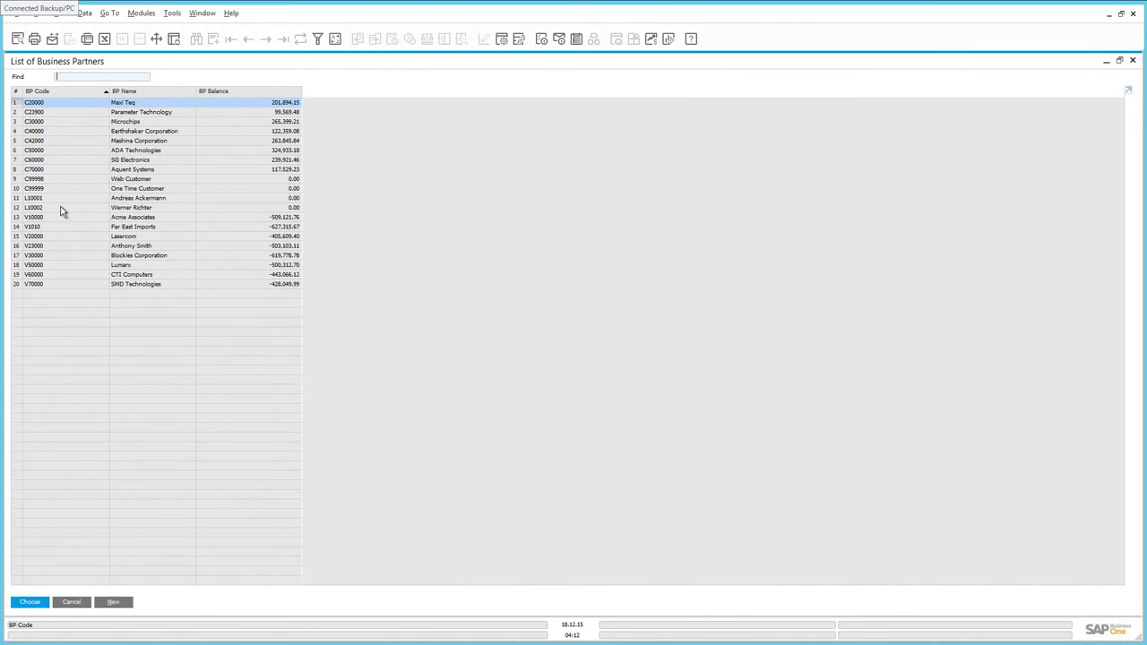
double_click(63, 151)
text(Project)
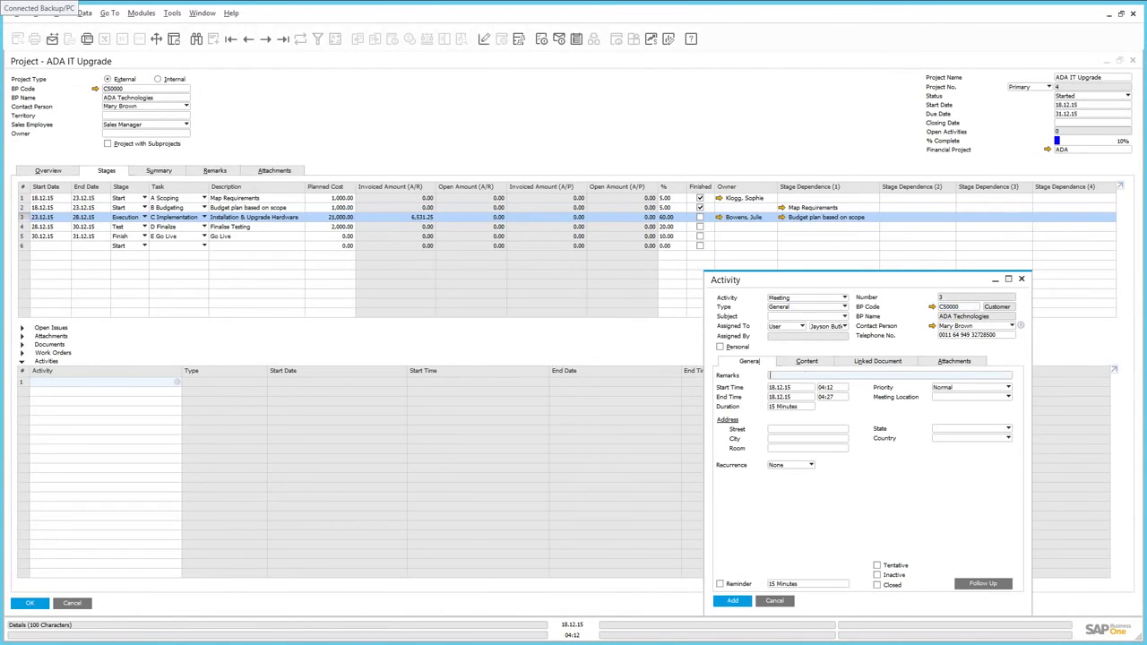
text( Review Meeting)
Step: Schedule the meeting on 21.12.15 from 08:00 to 12:00 and add the activity to the stage
click(814, 388)
click(812, 388)
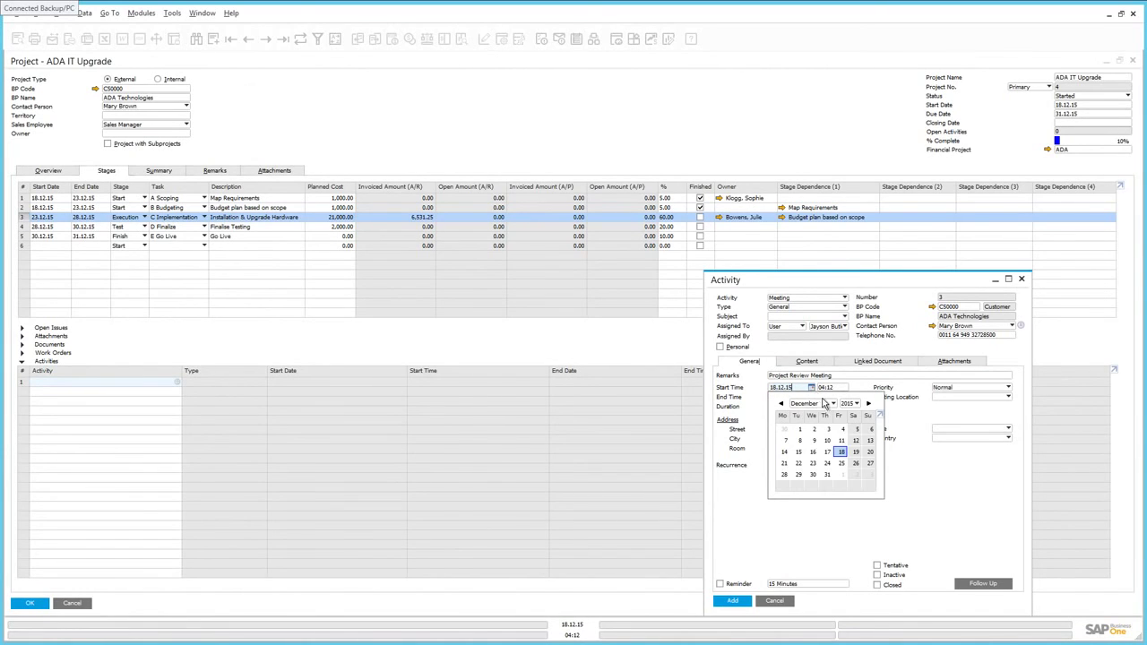
click(784, 464)
click(842, 387)
text(08:00)
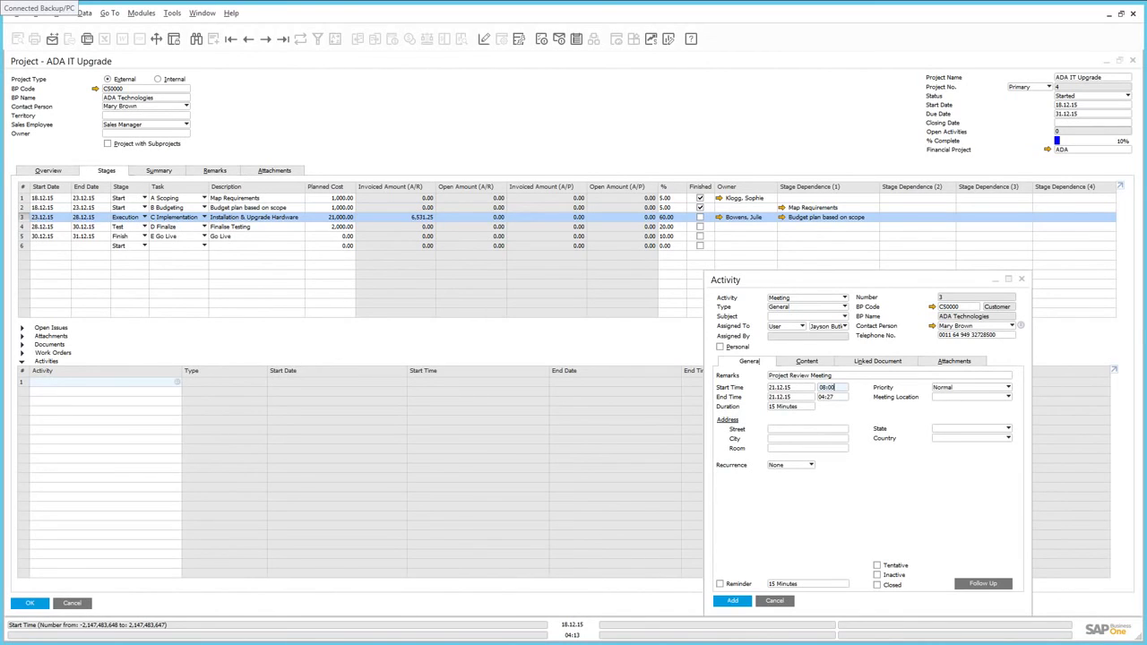
key(Tab)
text(12:00)
click(735, 602)
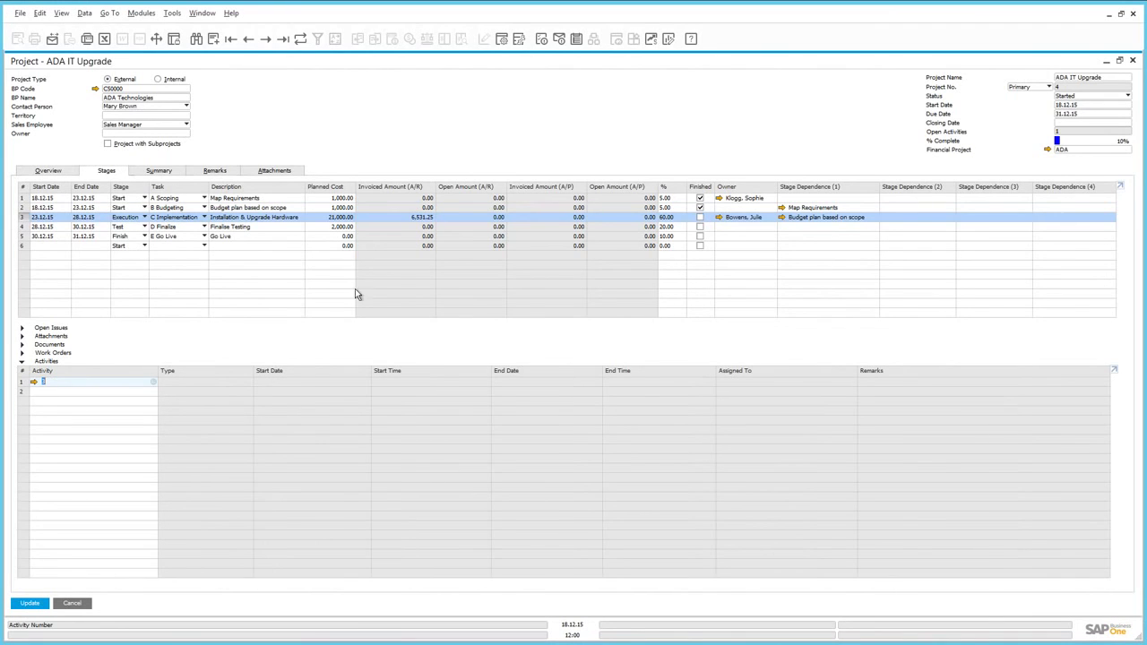
Step: Check the Project Review Meeting's details in the calendar and view the project's summary
click(577, 40)
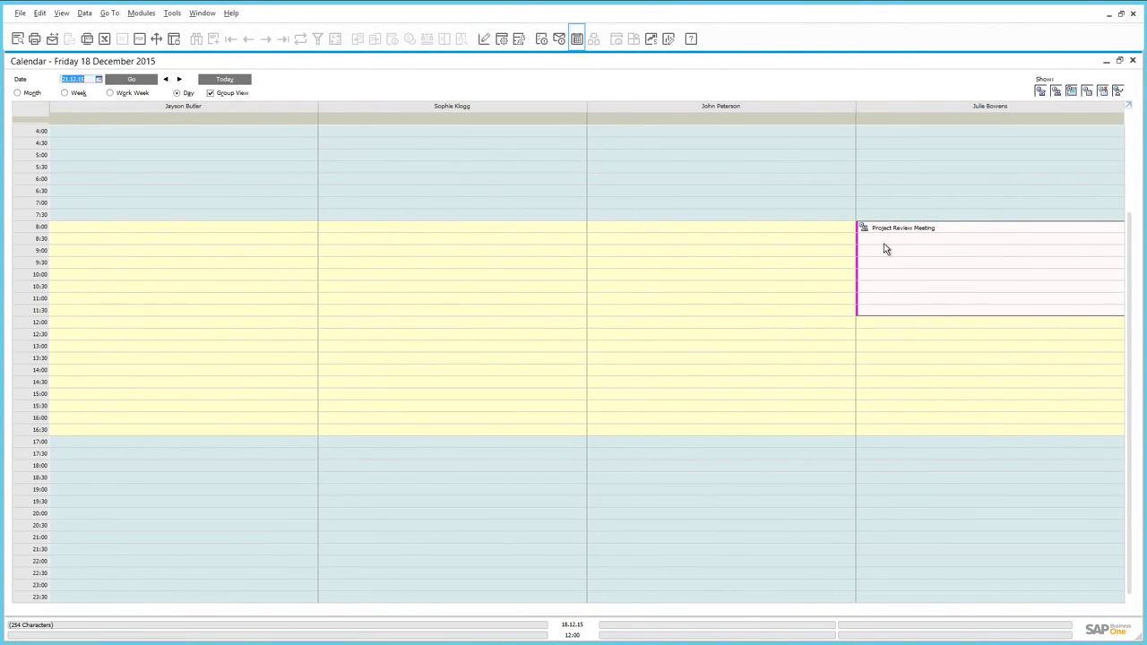
mouse_move(883, 244)
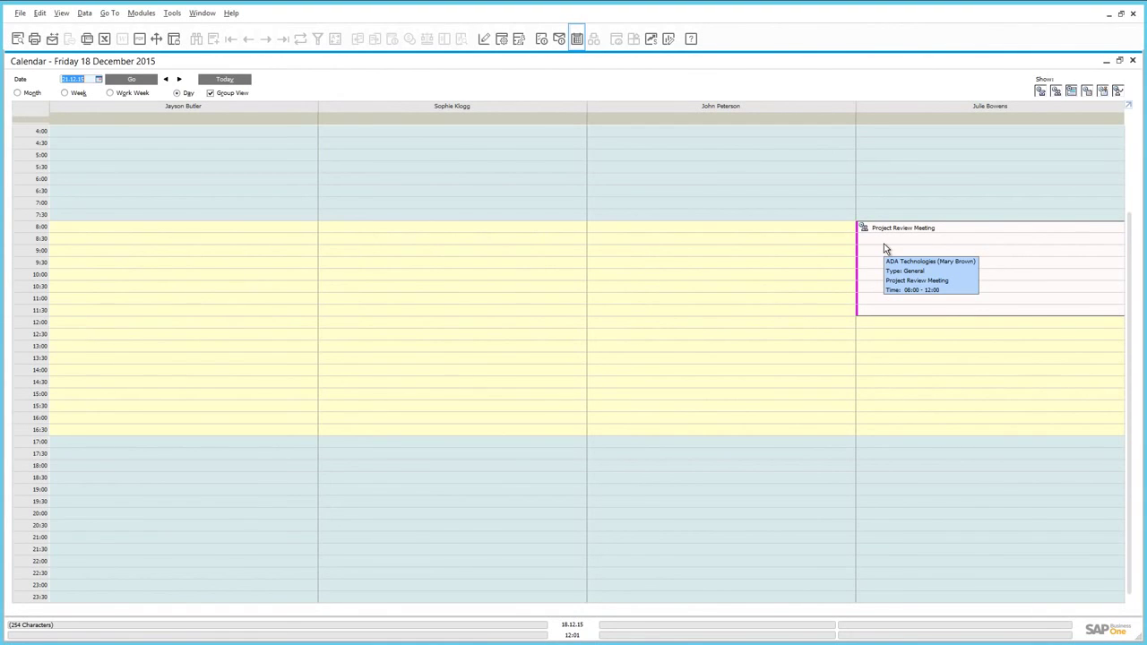
click(1133, 60)
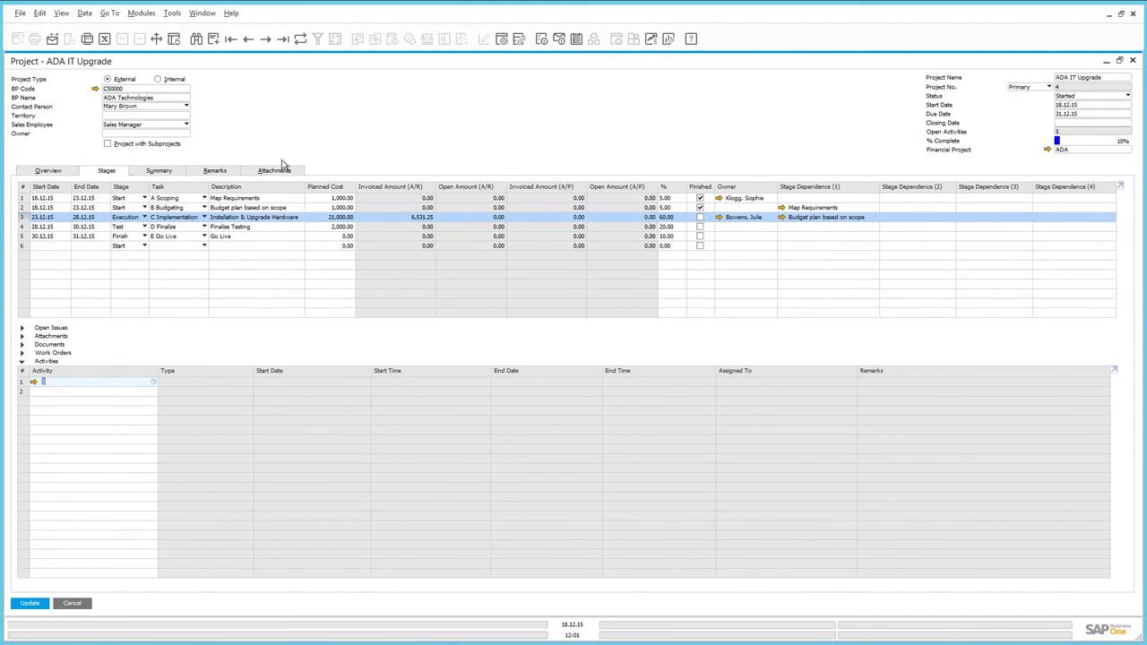
click(153, 171)
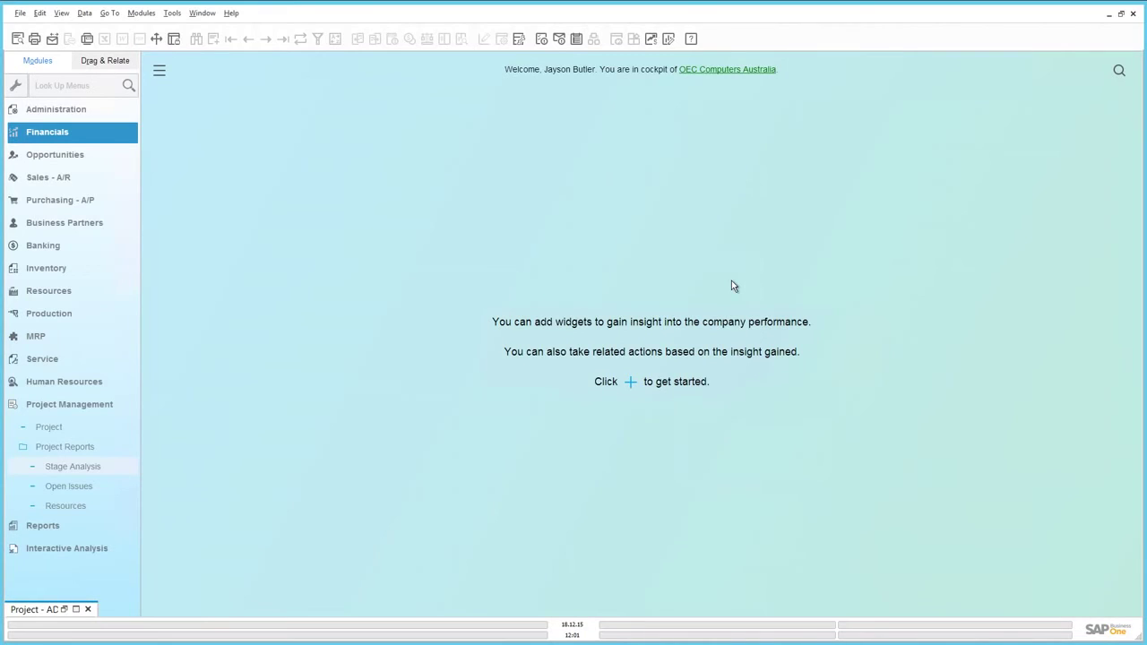
Step: Run the Stage Analysis project report without selection criteria, and locate the Open Issues and Resources reports
click(111, 449)
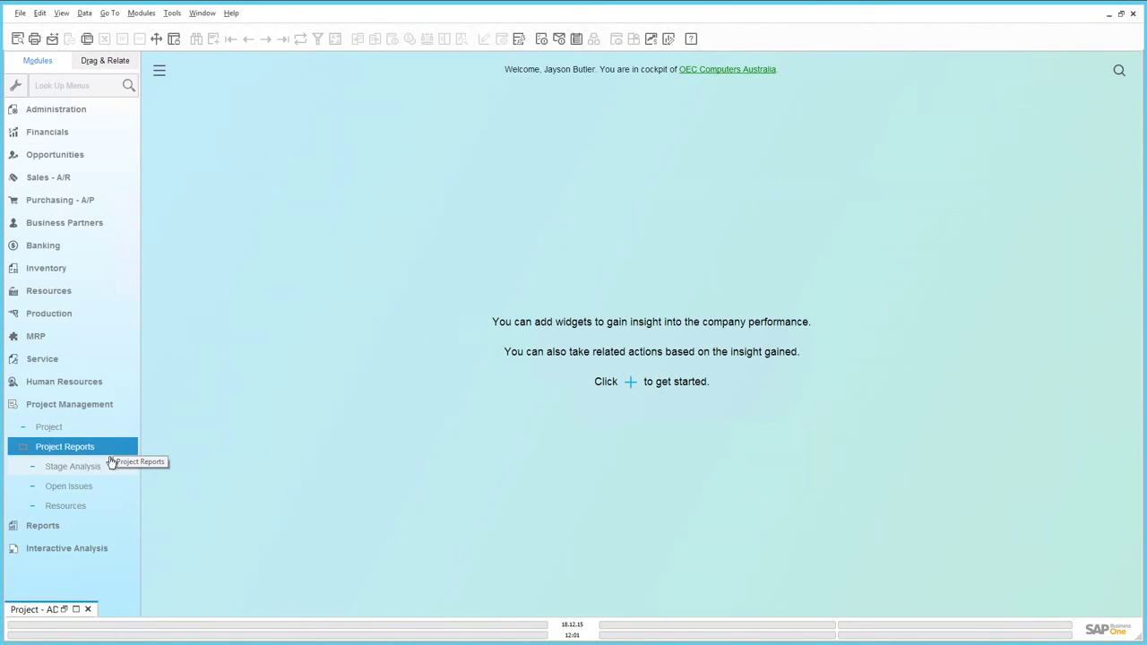
click(91, 467)
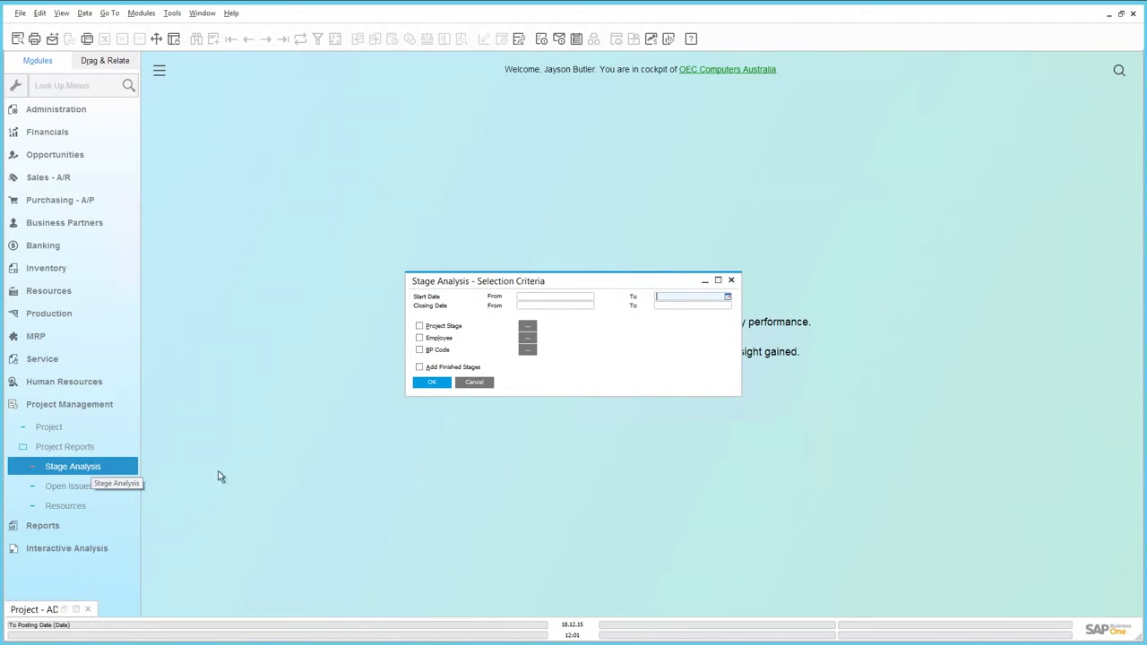
click(431, 384)
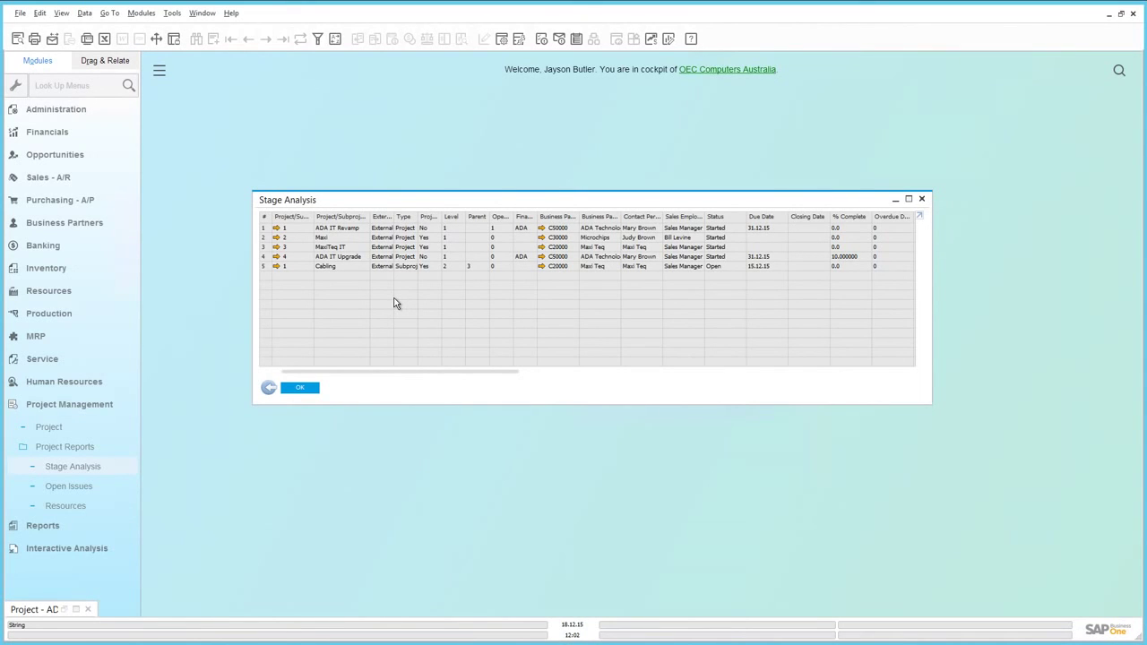
click(301, 387)
click(86, 486)
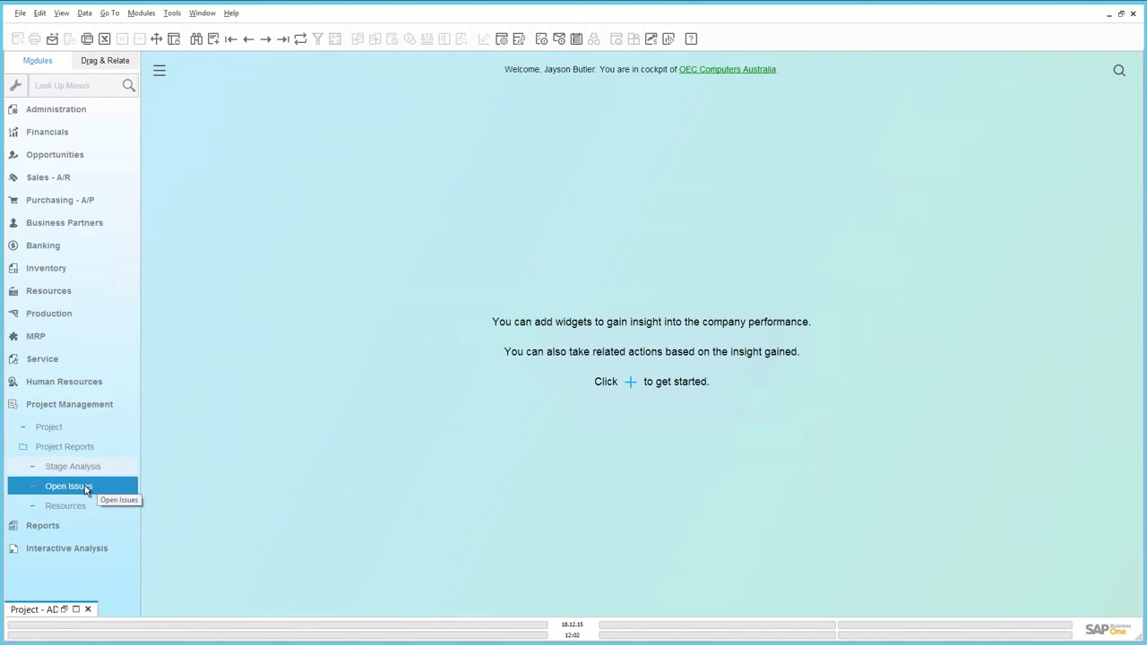
click(84, 507)
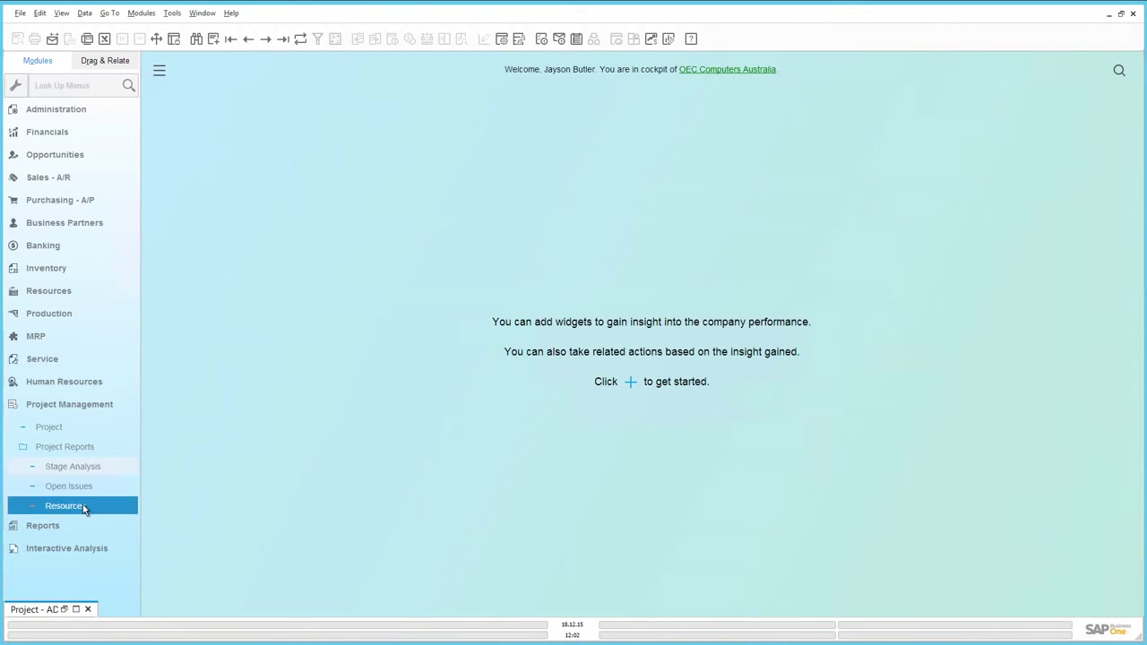